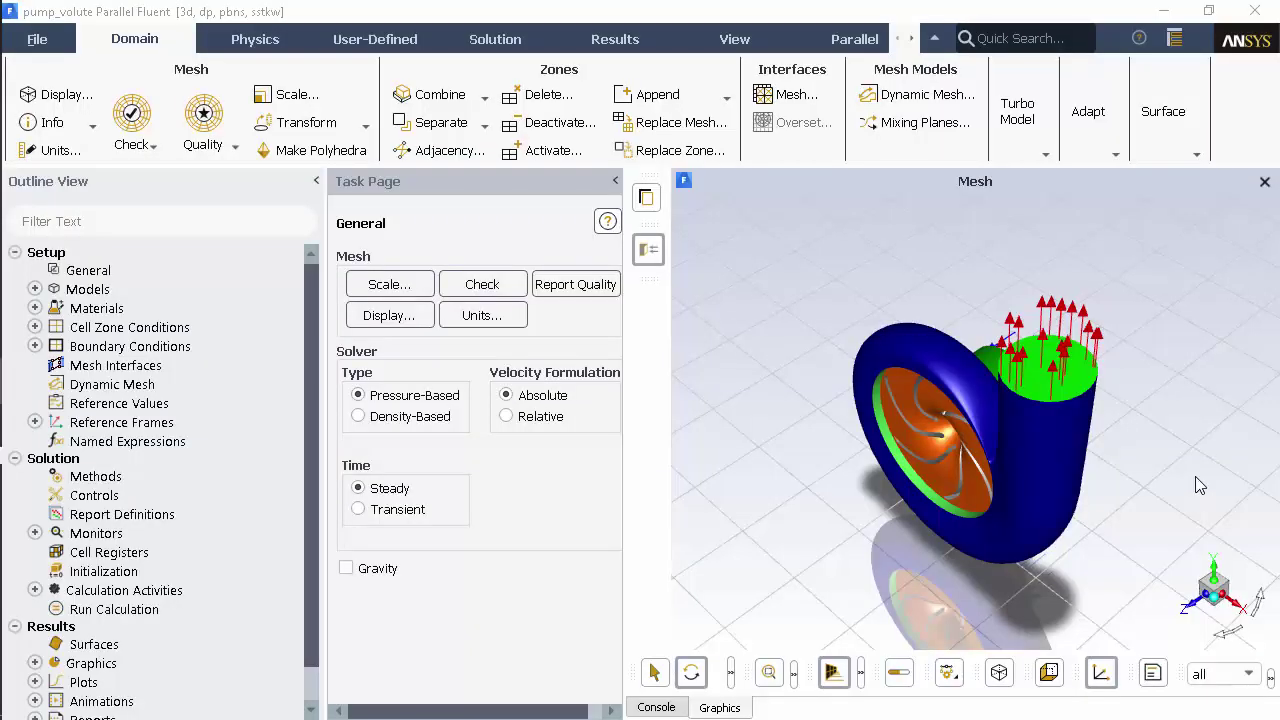
Orbit the pump volute mesh so the model faces the front side.
{"action": "left_click_drag", "start_coordinate": [1196, 478], "coordinate": [1181, 411]}
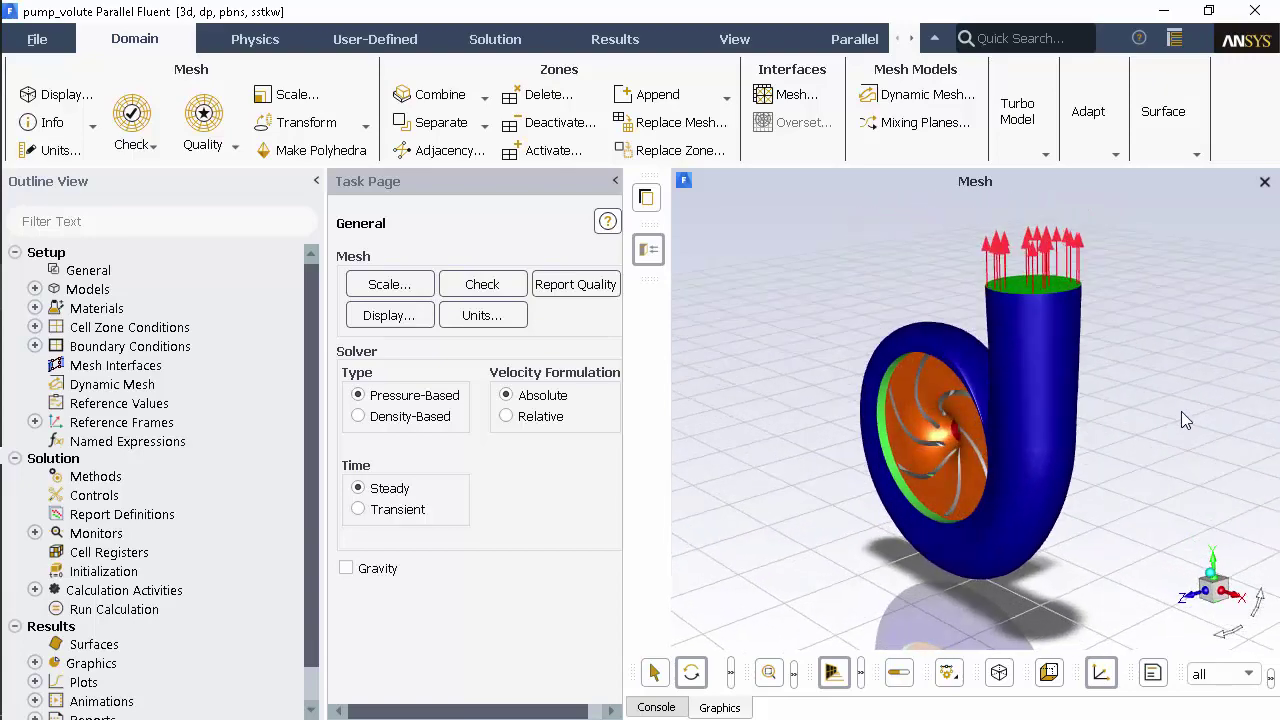
Create mesh interface 'interface' pairing interface-impeller-outlet with interface-volute-inlet.
{"action": "left_click", "coordinate": [1209, 579]}
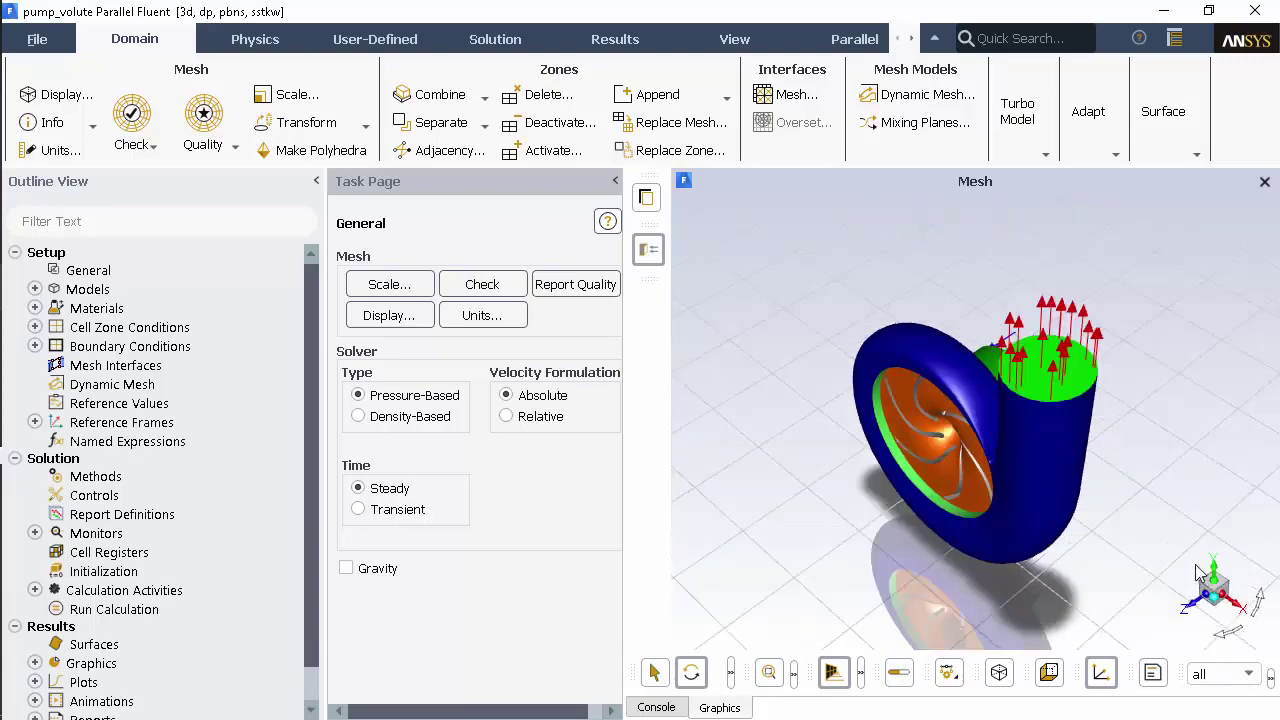
{"action": "left_click", "coordinate": [790, 94]}
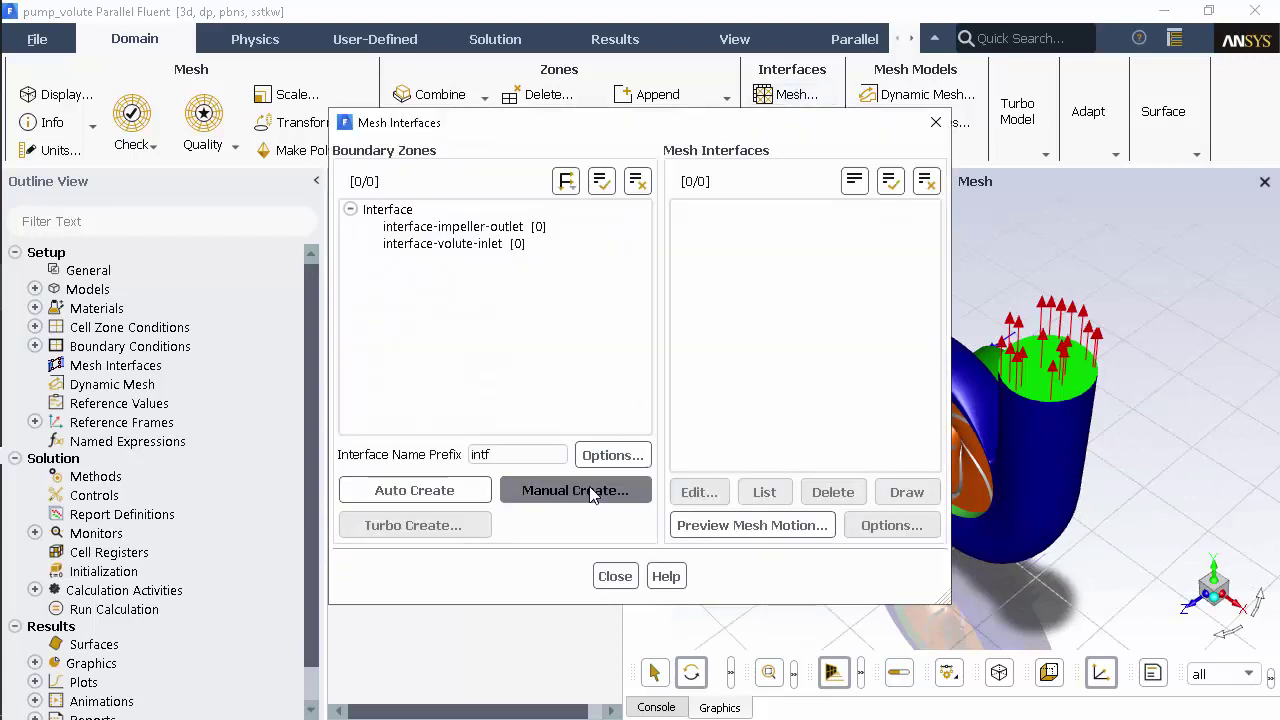
{"action": "left_click", "coordinate": [580, 490]}
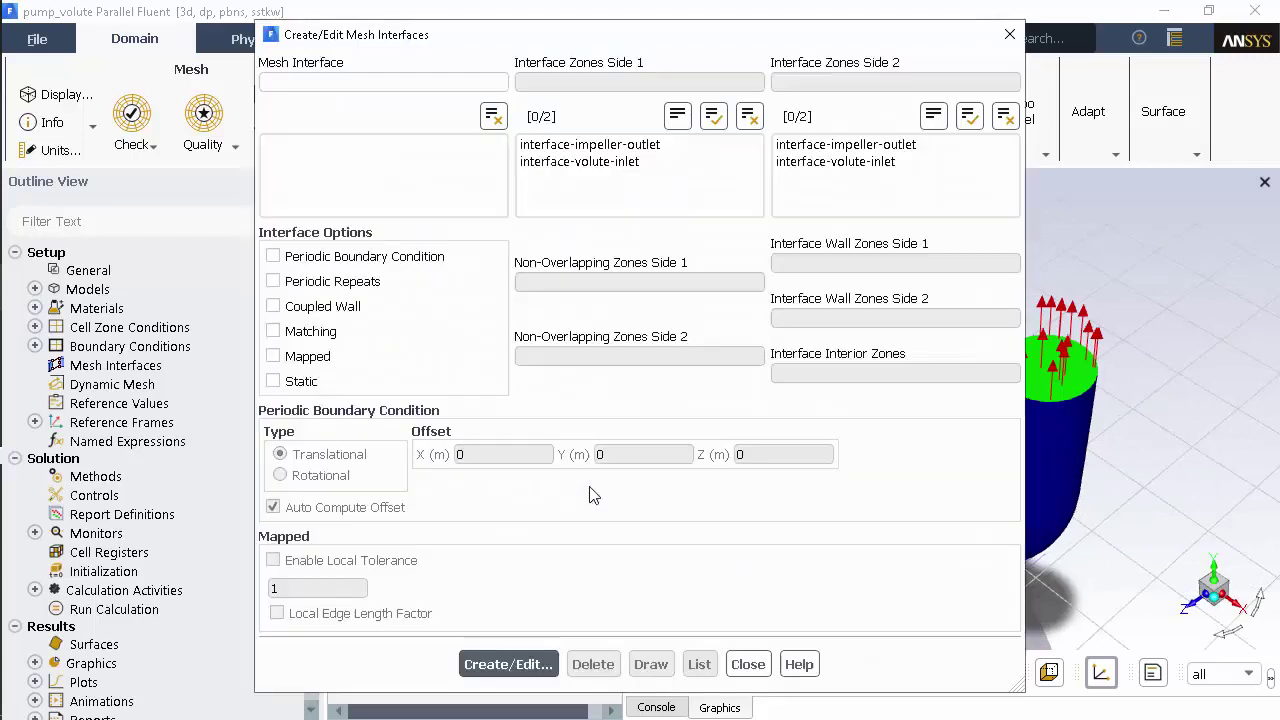
{"action": "left_click", "coordinate": [678, 147]}
{"action": "left_click", "coordinate": [812, 163]}
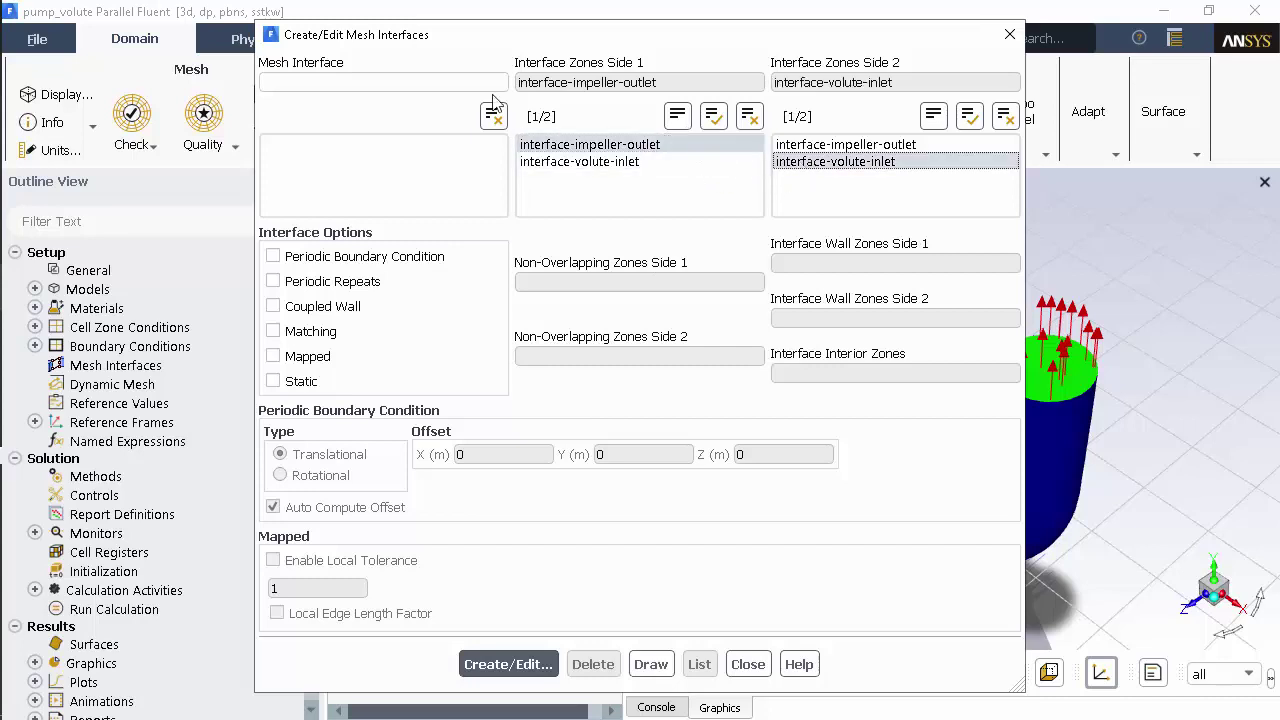
{"action": "left_click", "coordinate": [455, 83]}
{"action": "type", "text": "interface"}
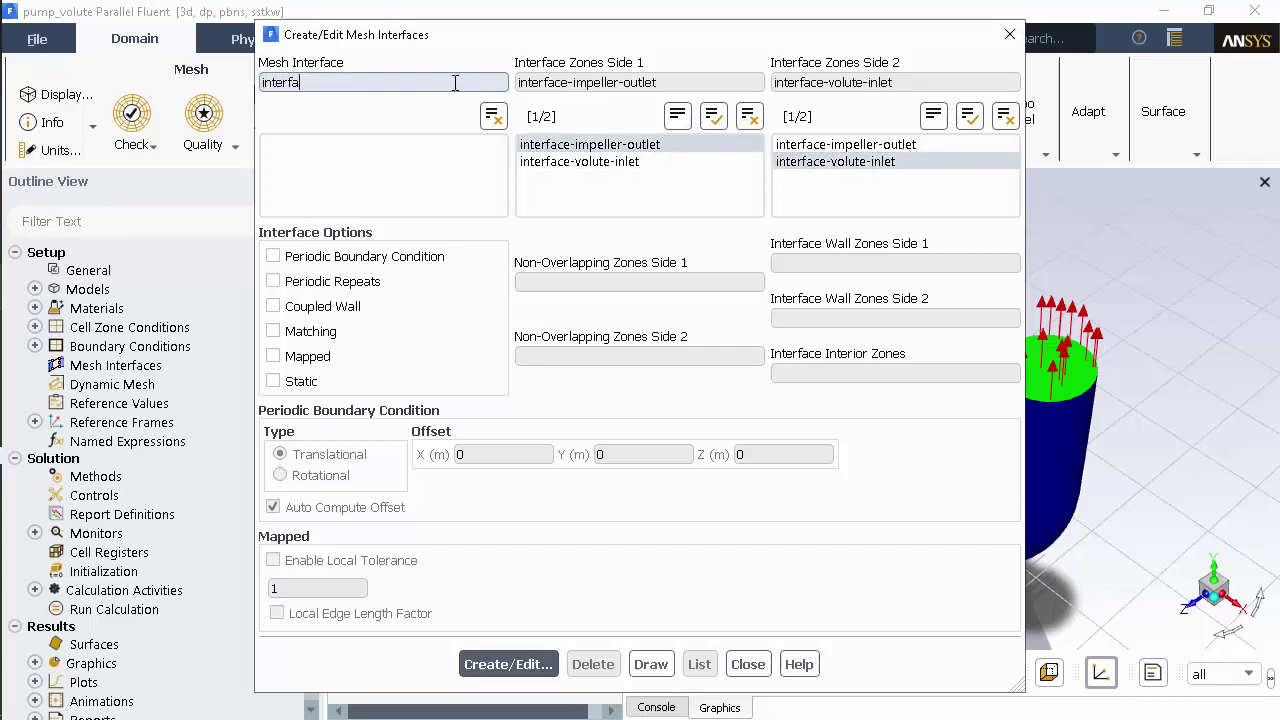
{"action": "left_click", "coordinate": [508, 664]}
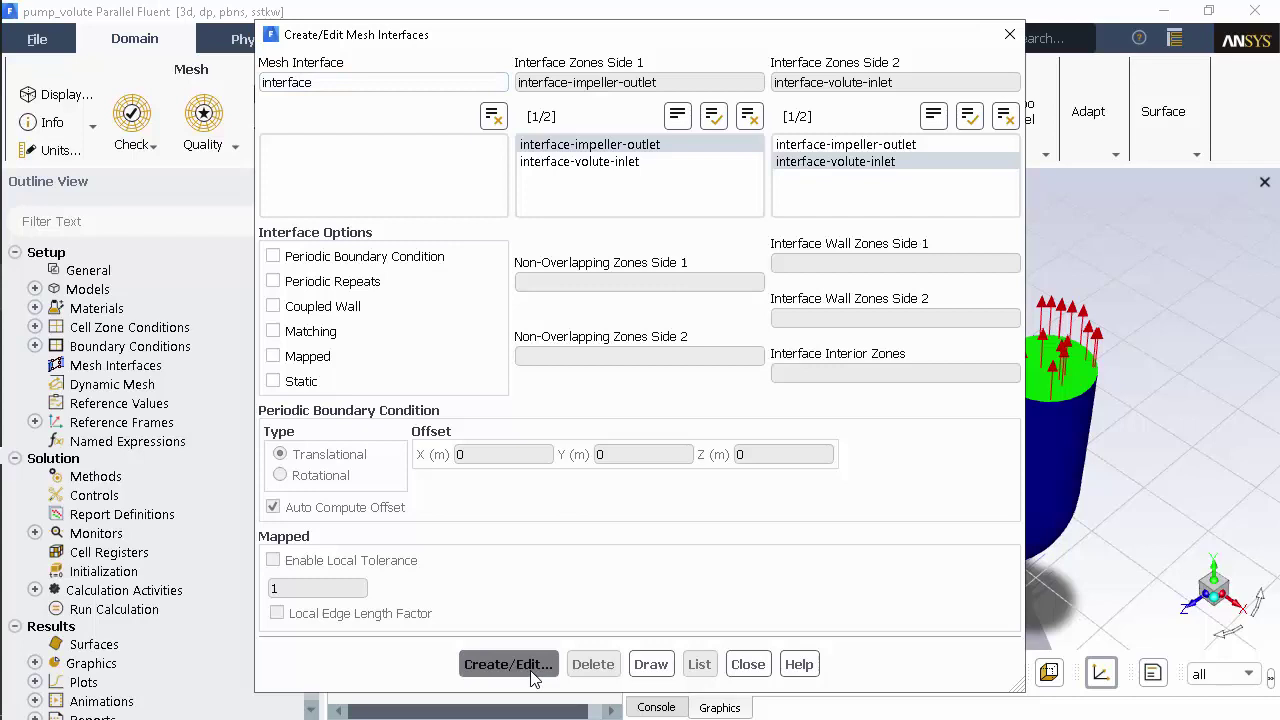
{"action": "left_click", "coordinate": [748, 664]}
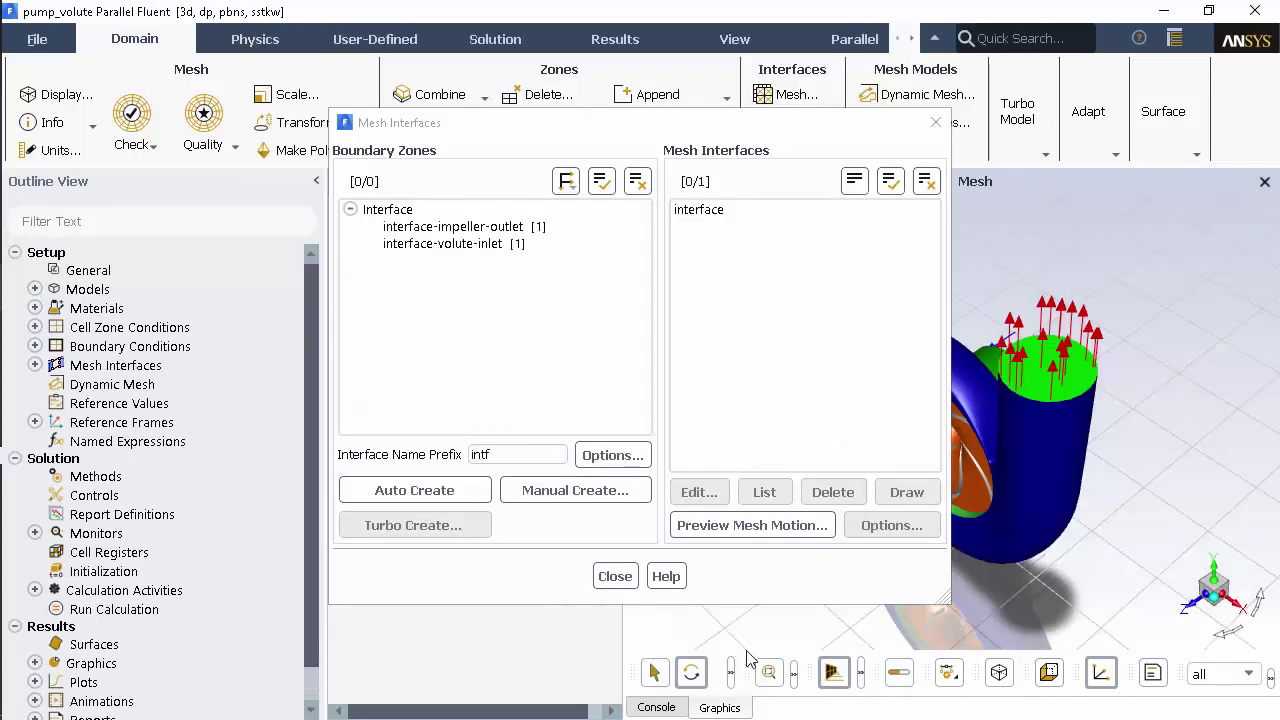
{"action": "left_click", "coordinate": [613, 576]}
Confirm the Viscous model as k-omega (2 eqn) SST with Production Limiter enabled.
{"action": "left_click", "coordinate": [250, 38]}
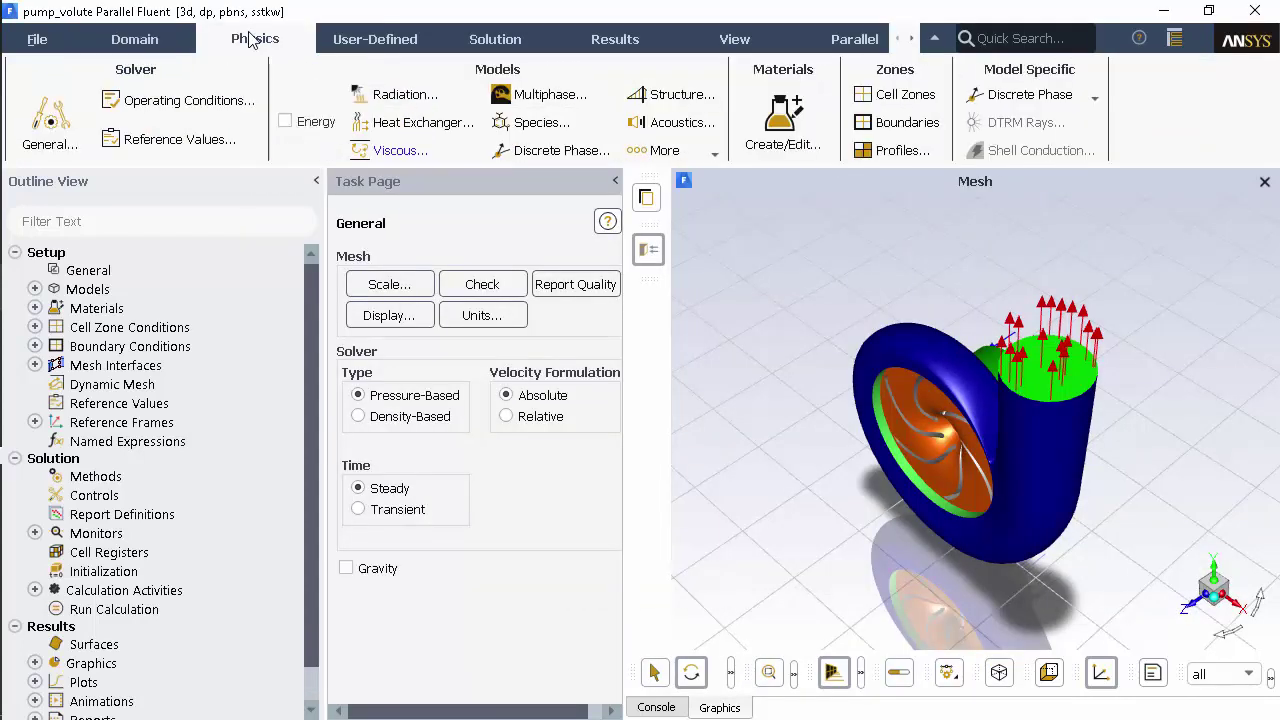
{"action": "left_click", "coordinate": [380, 156]}
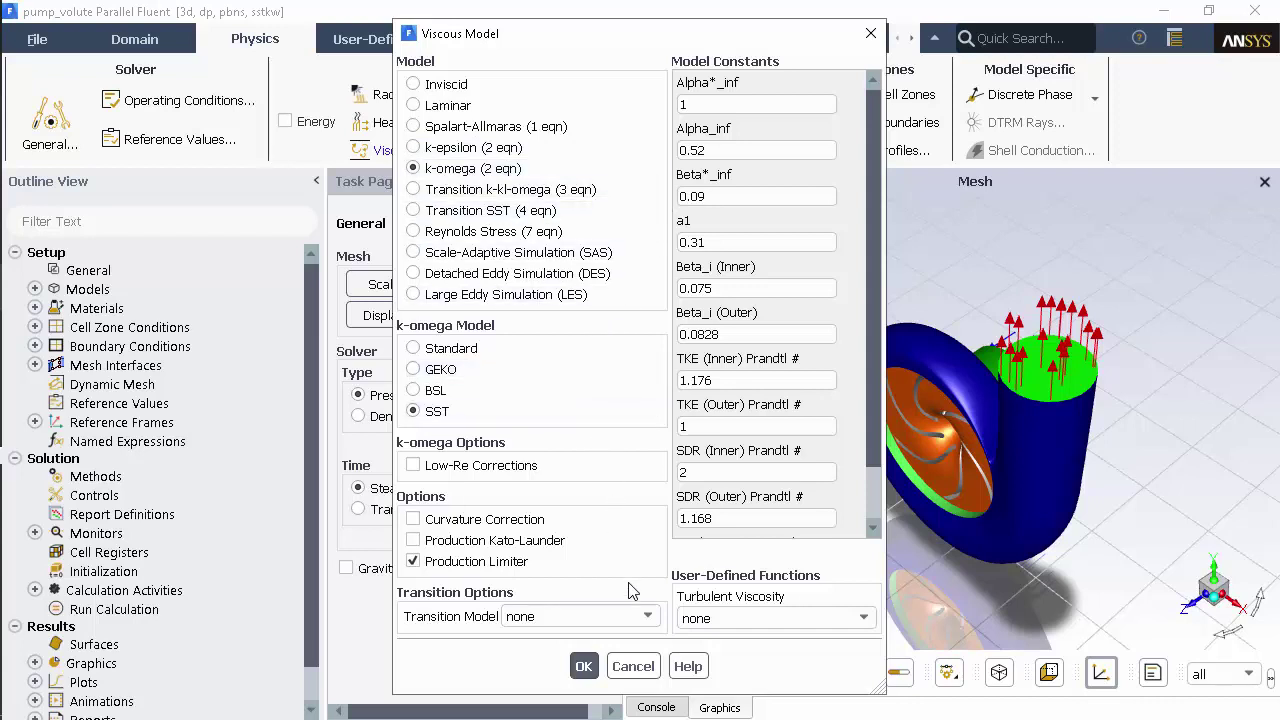
{"action": "left_click", "coordinate": [584, 666]}
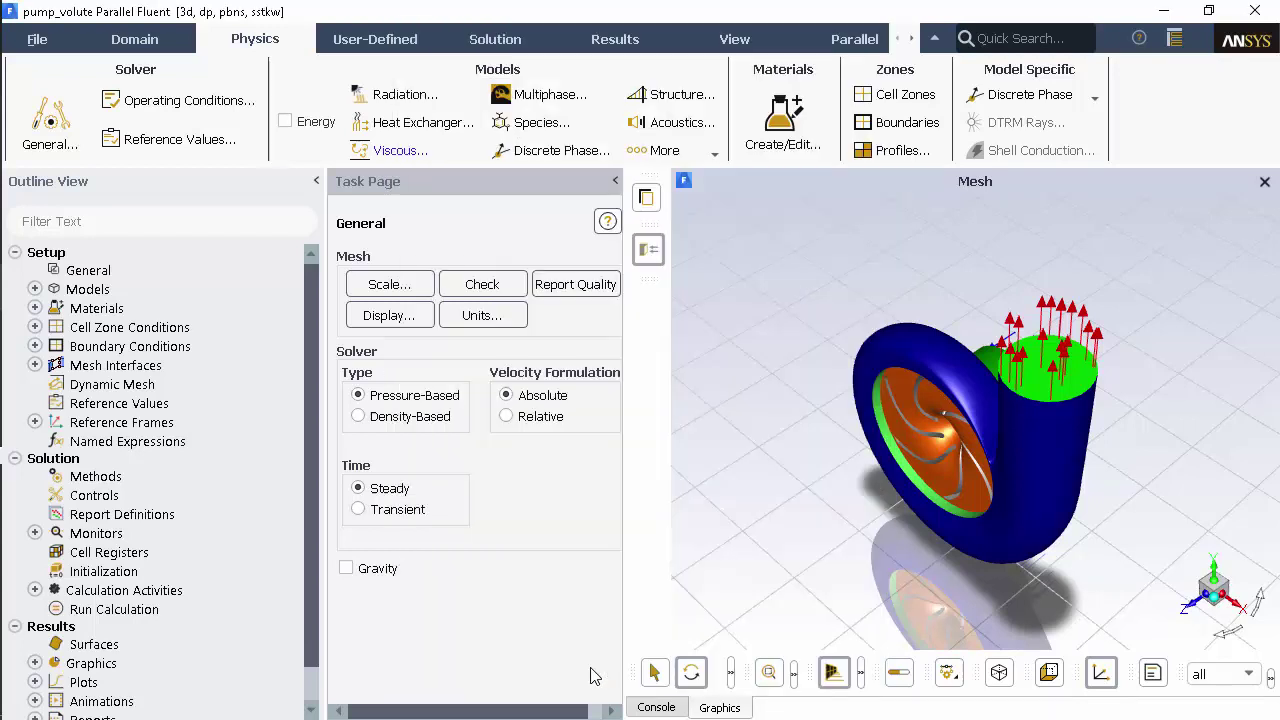
Copy water-liquid (density 998.2, viscosity 0.001003) from the Fluent database into the case.
{"action": "left_click", "coordinate": [776, 133]}
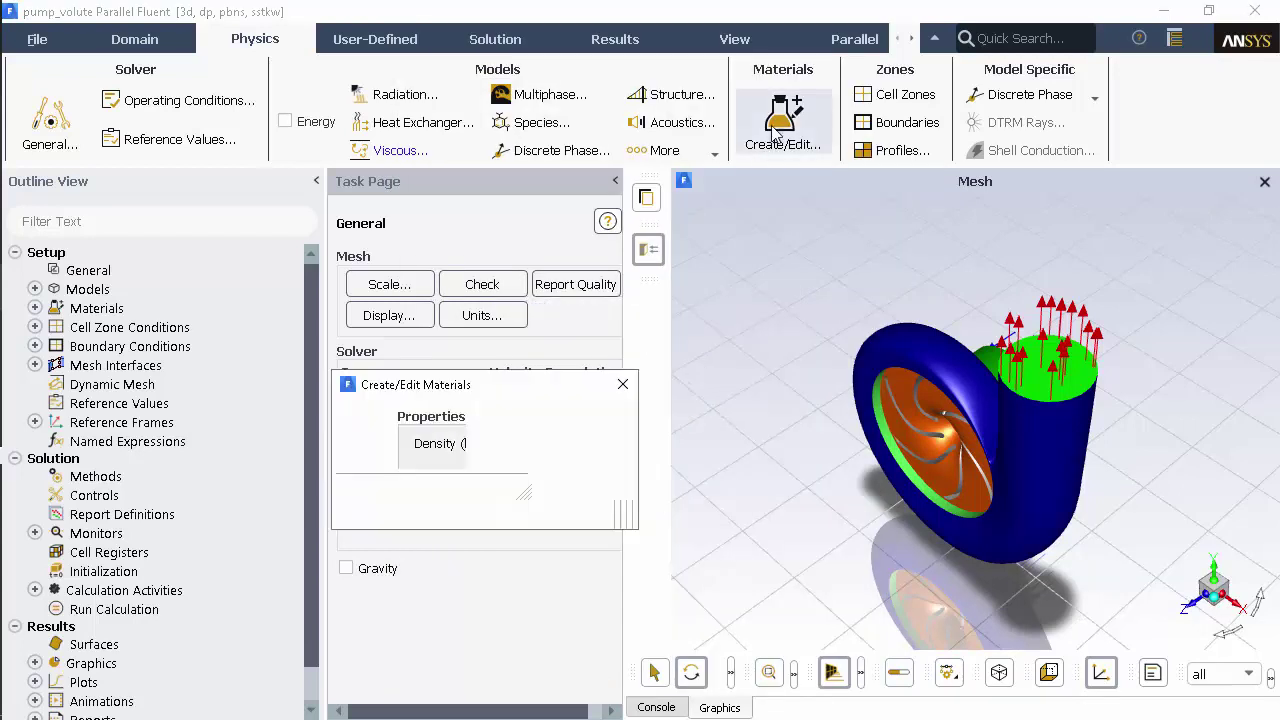
{"action": "left_click", "coordinate": [944, 223]}
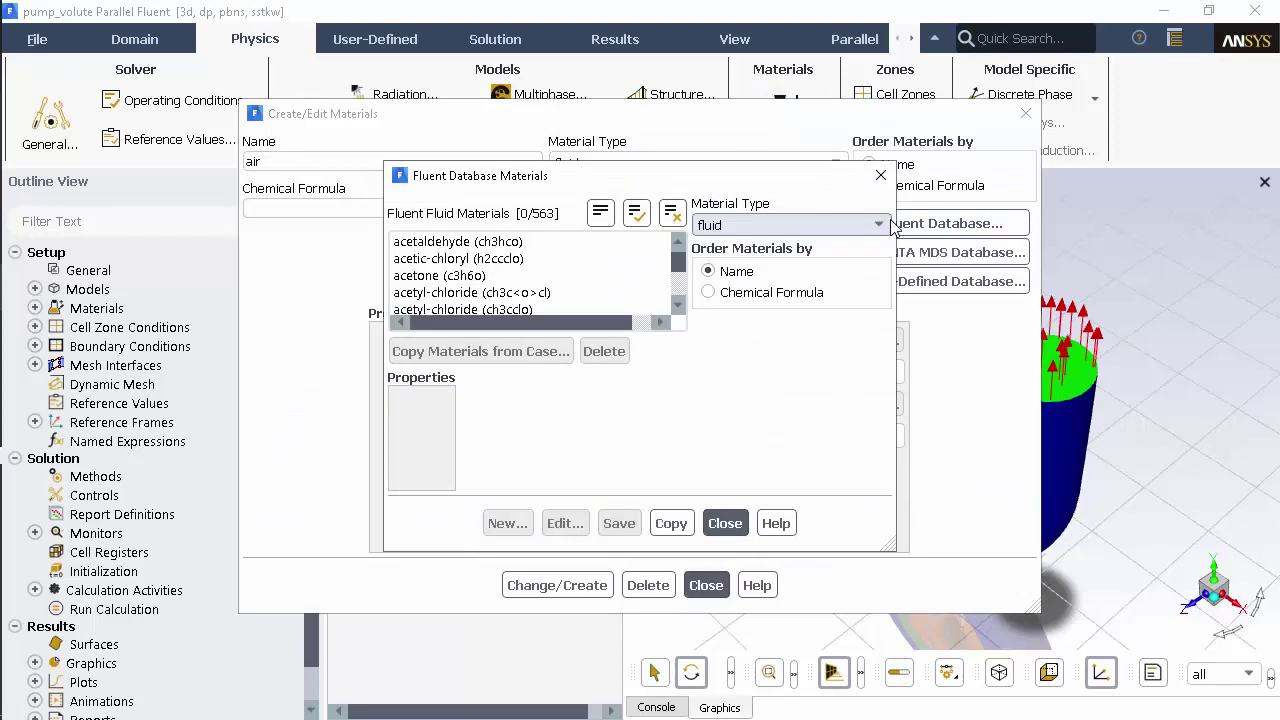
{"action": "left_click_drag", "start_coordinate": [678, 248], "coordinate": [688, 300]}
{"action": "left_click", "coordinate": [505, 259]}
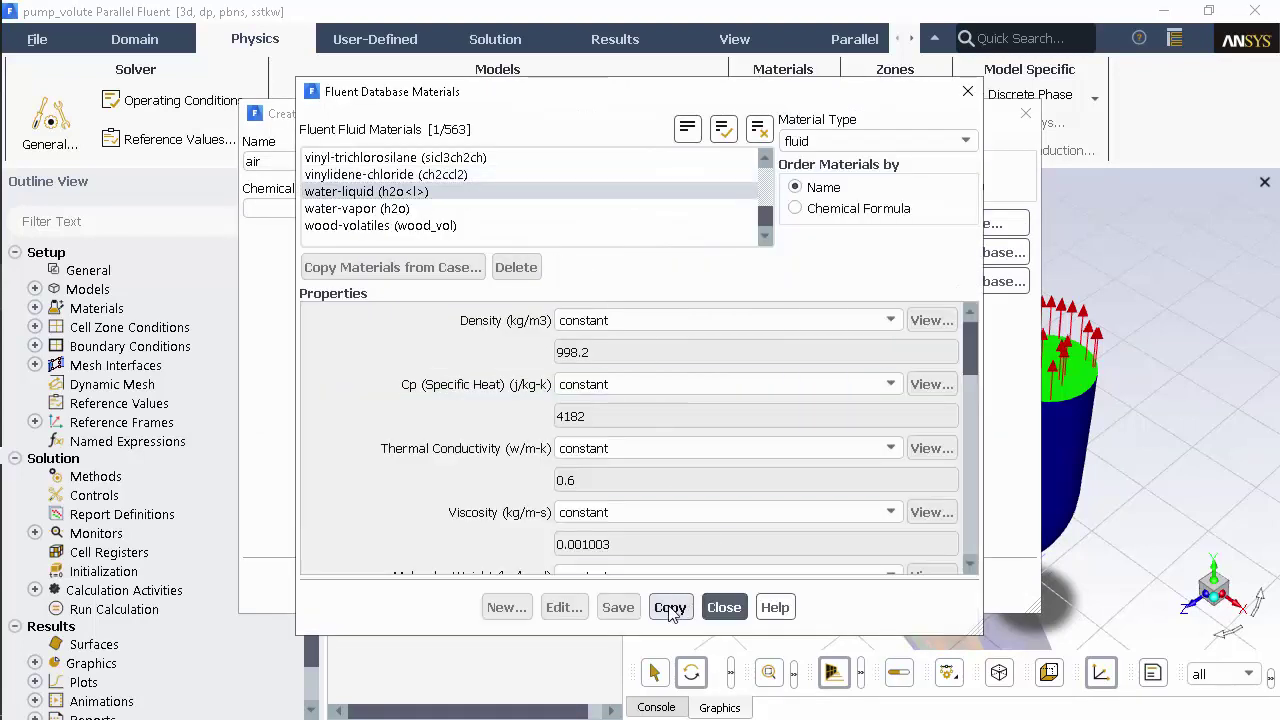
{"action": "left_click", "coordinate": [668, 607]}
{"action": "left_click", "coordinate": [722, 607]}
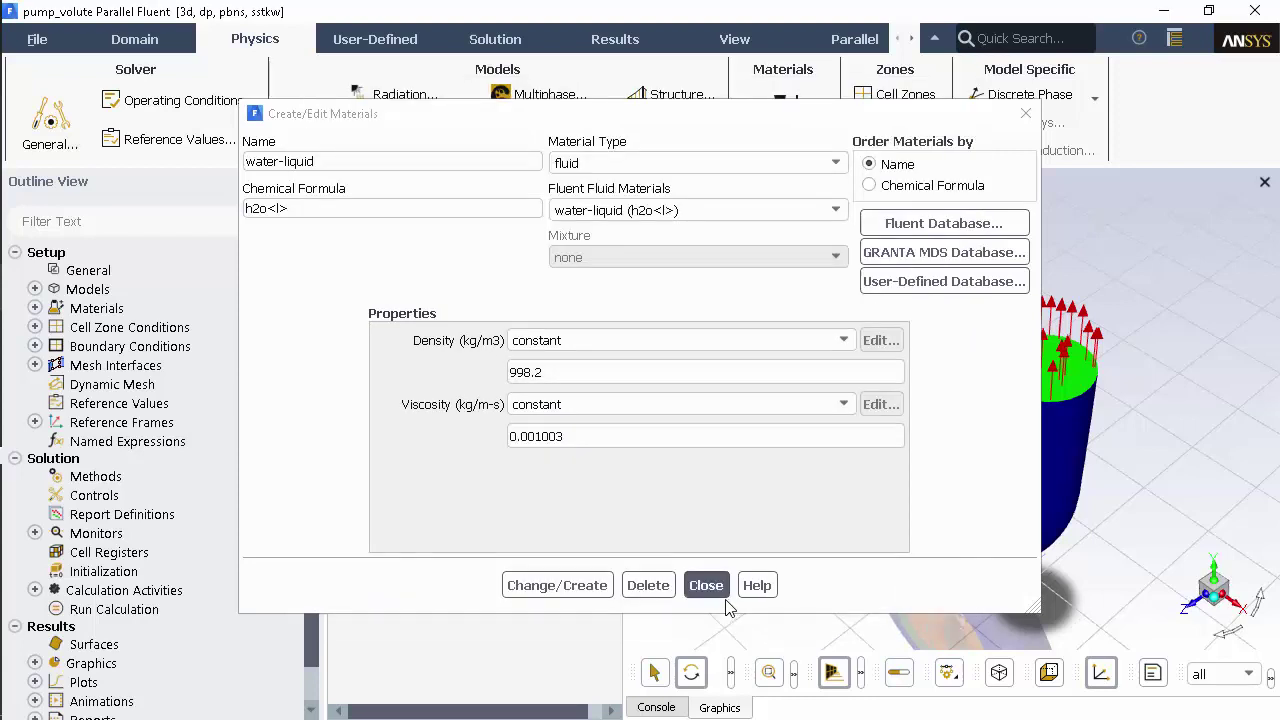
{"action": "left_click", "coordinate": [588, 590]}
{"action": "left_click", "coordinate": [707, 590]}
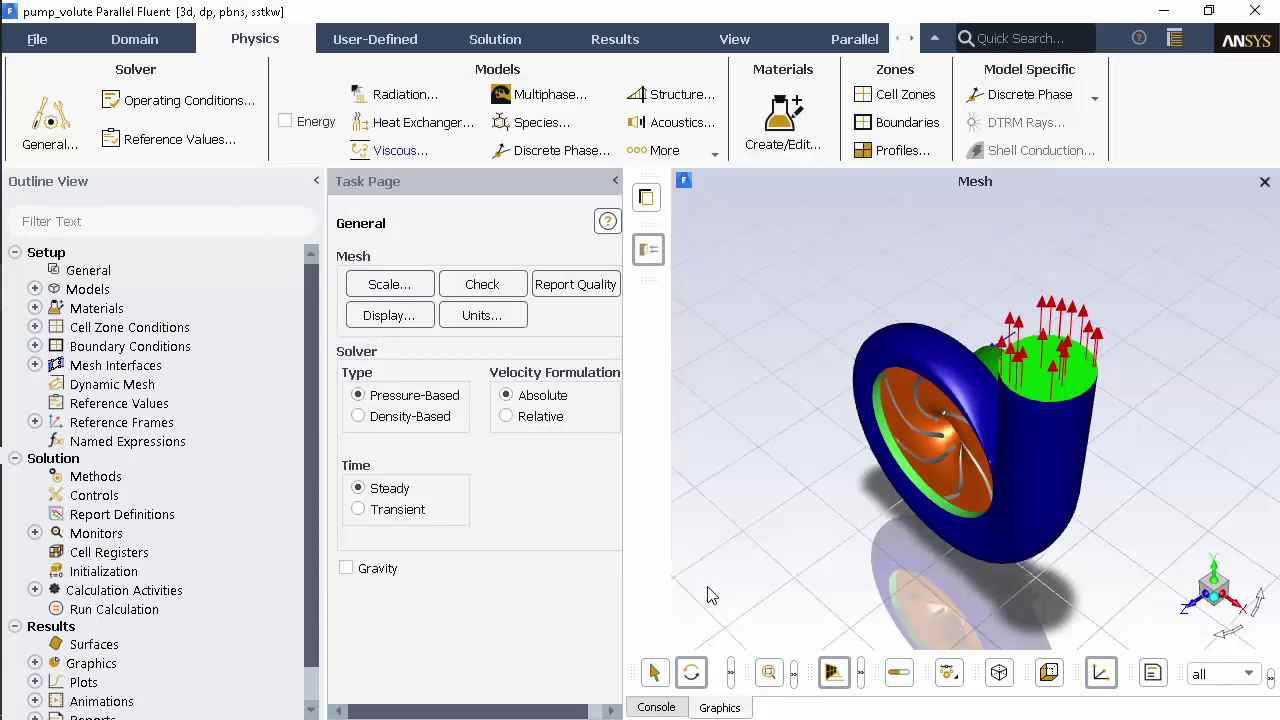
Give the impeller fluid zone water-liquid and frame motion at 1450 rpm about the Z axis.
{"action": "left_click", "coordinate": [35, 327]}
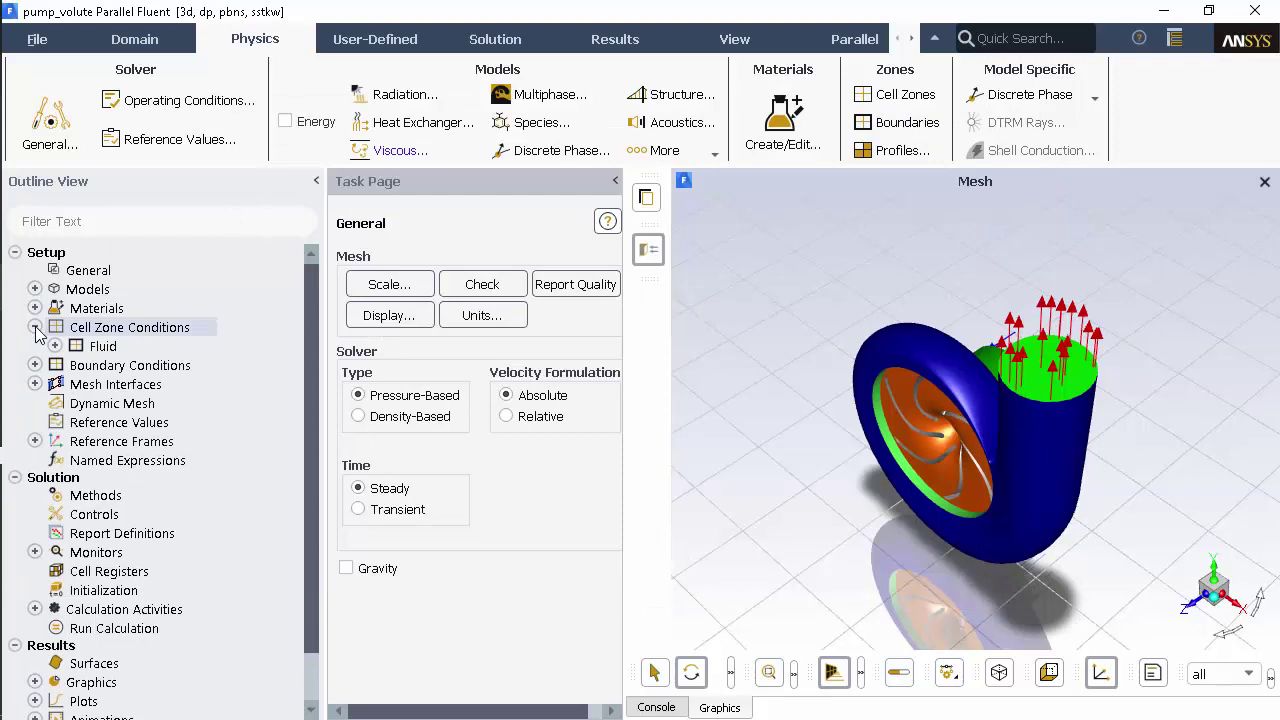
{"action": "left_click", "coordinate": [55, 346]}
{"action": "double_click", "coordinate": [185, 366]}
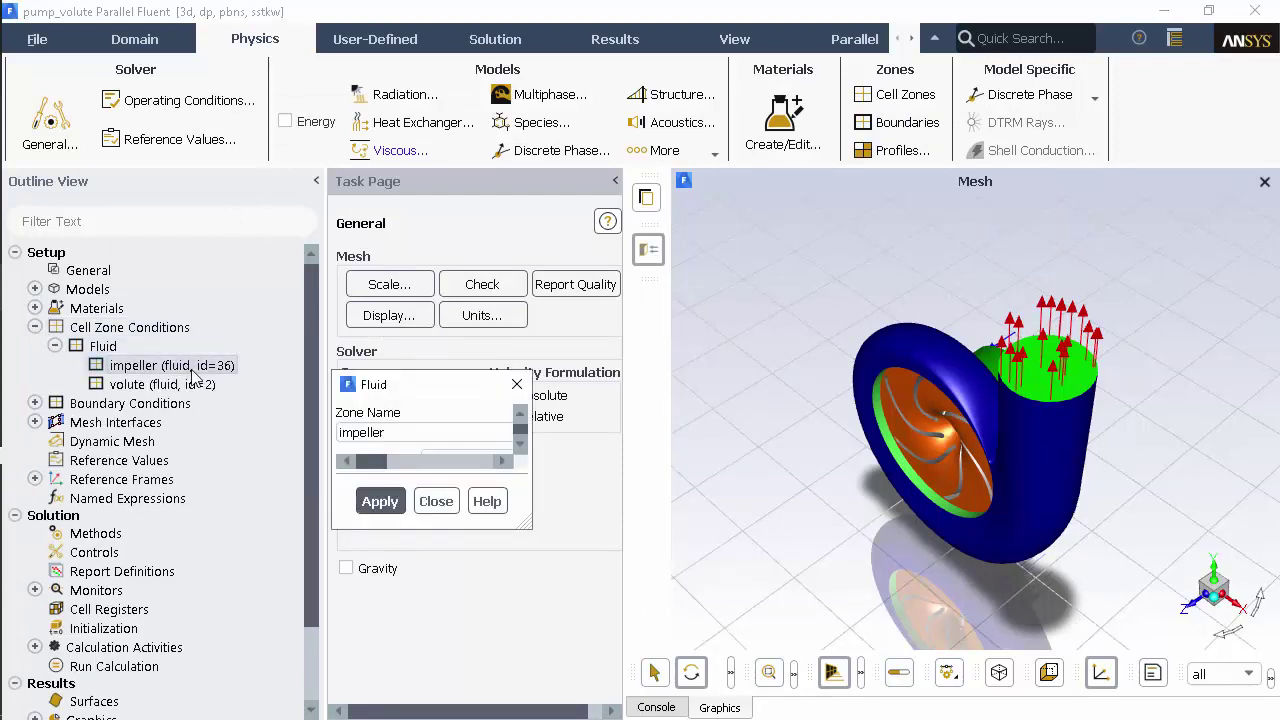
{"action": "left_click", "coordinate": [372, 247]}
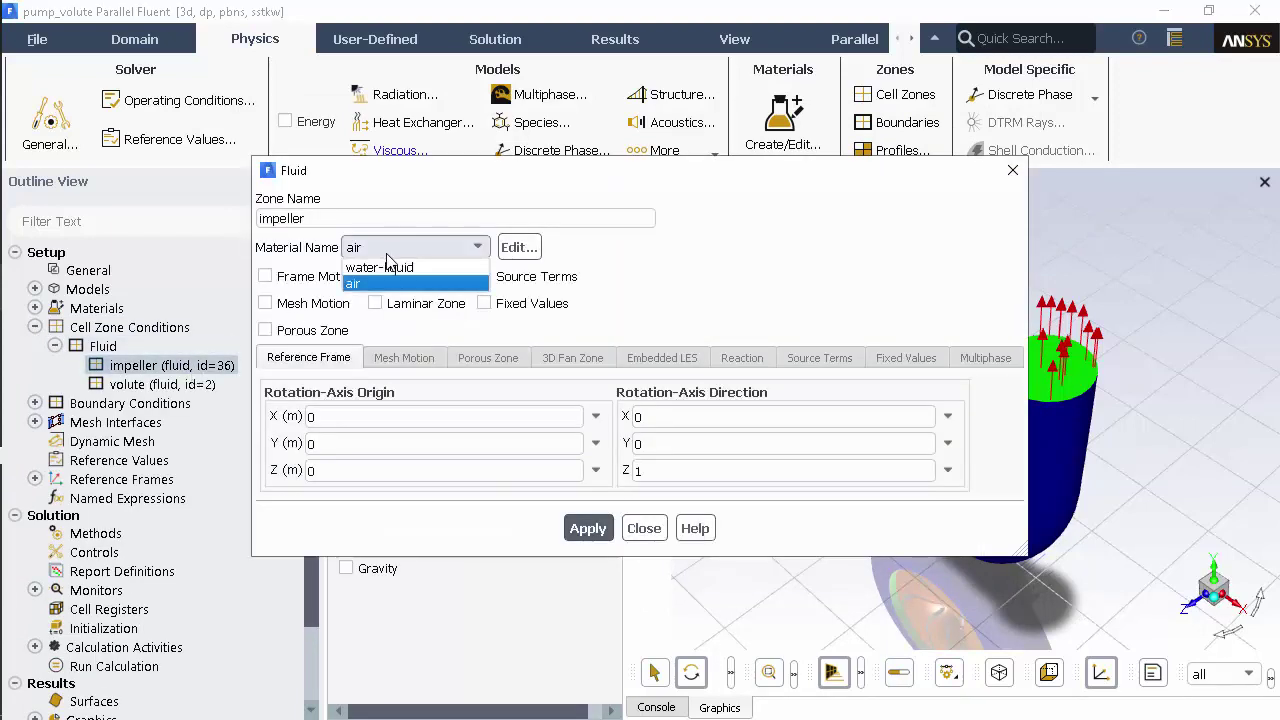
{"action": "left_click", "coordinate": [396, 266]}
{"action": "left_click", "coordinate": [266, 278]}
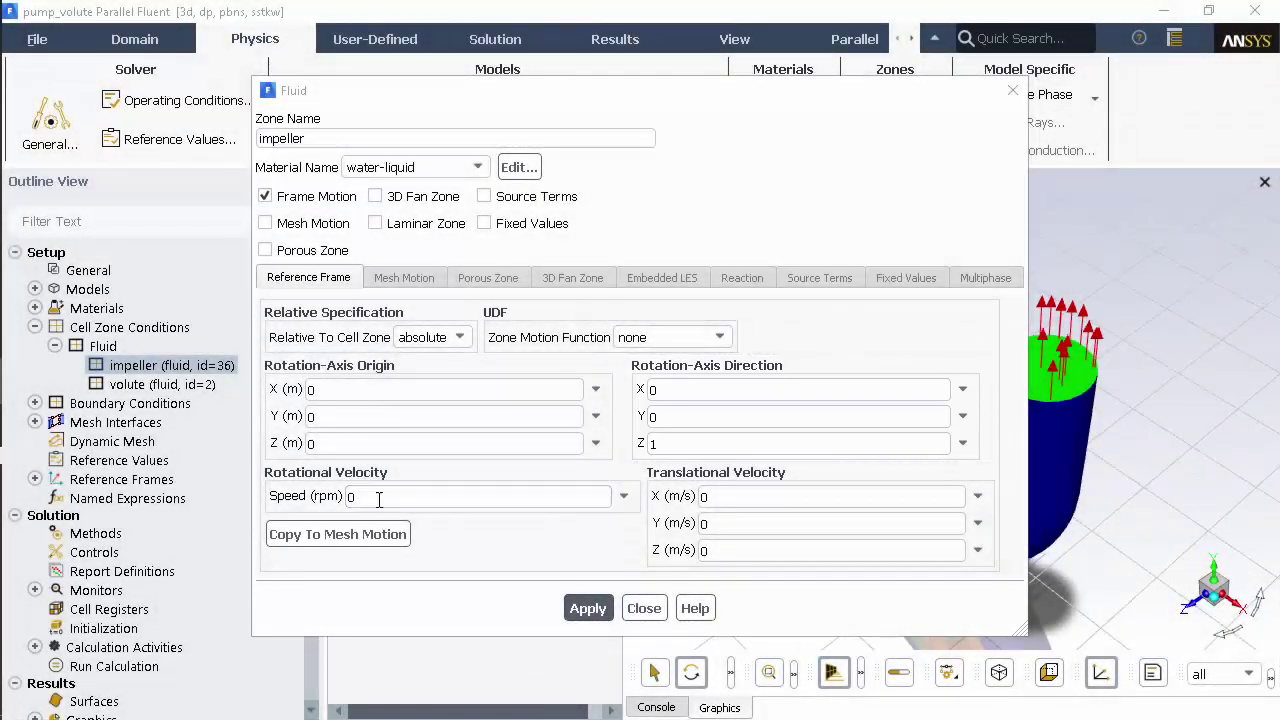
{"action": "left_click", "coordinate": [379, 497]}
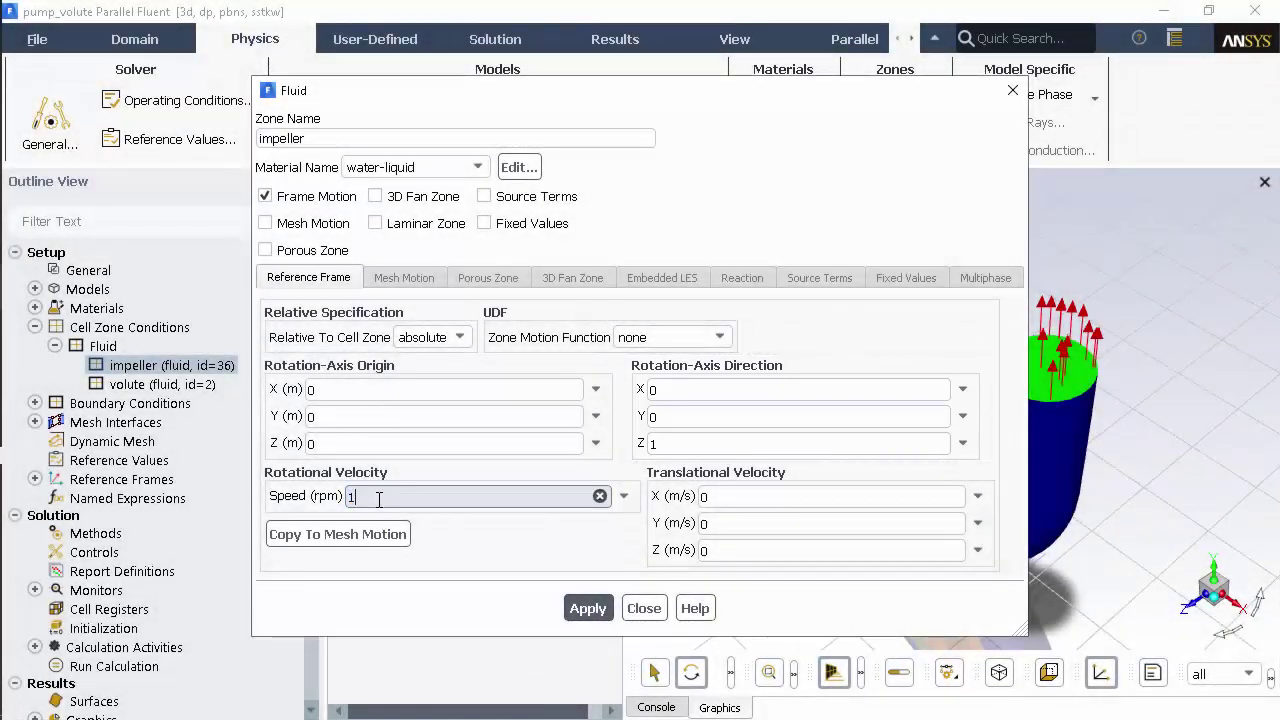
{"action": "type", "text": "1450"}
{"action": "left_click", "coordinate": [590, 607]}
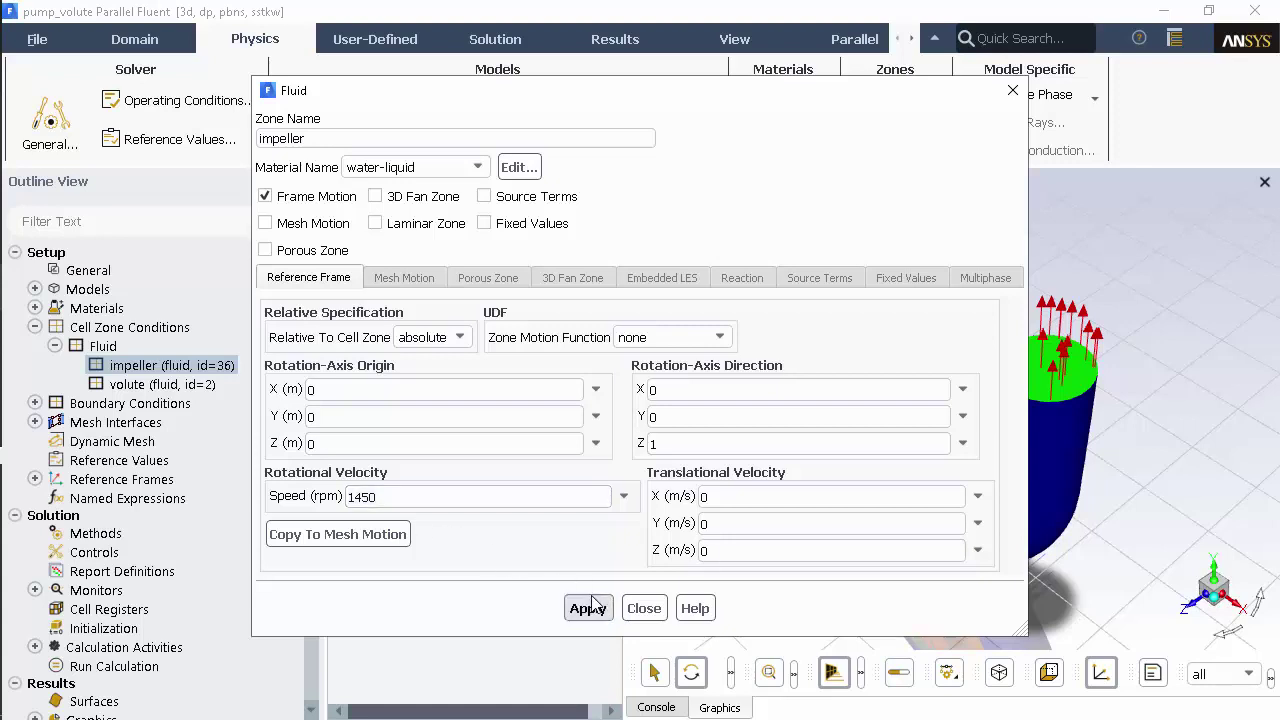
{"action": "left_click", "coordinate": [644, 608]}
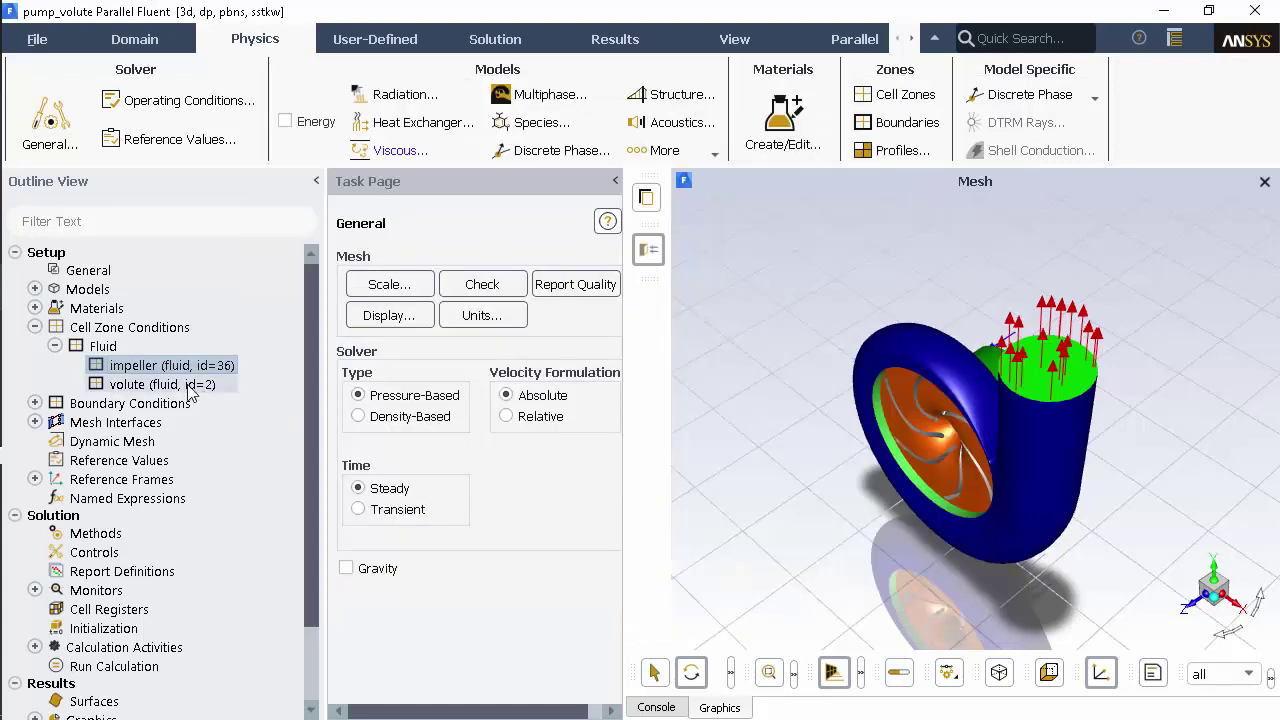
Assign water-liquid as the volute fluid zone's material and apply it.
{"action": "double_click", "coordinate": [190, 386]}
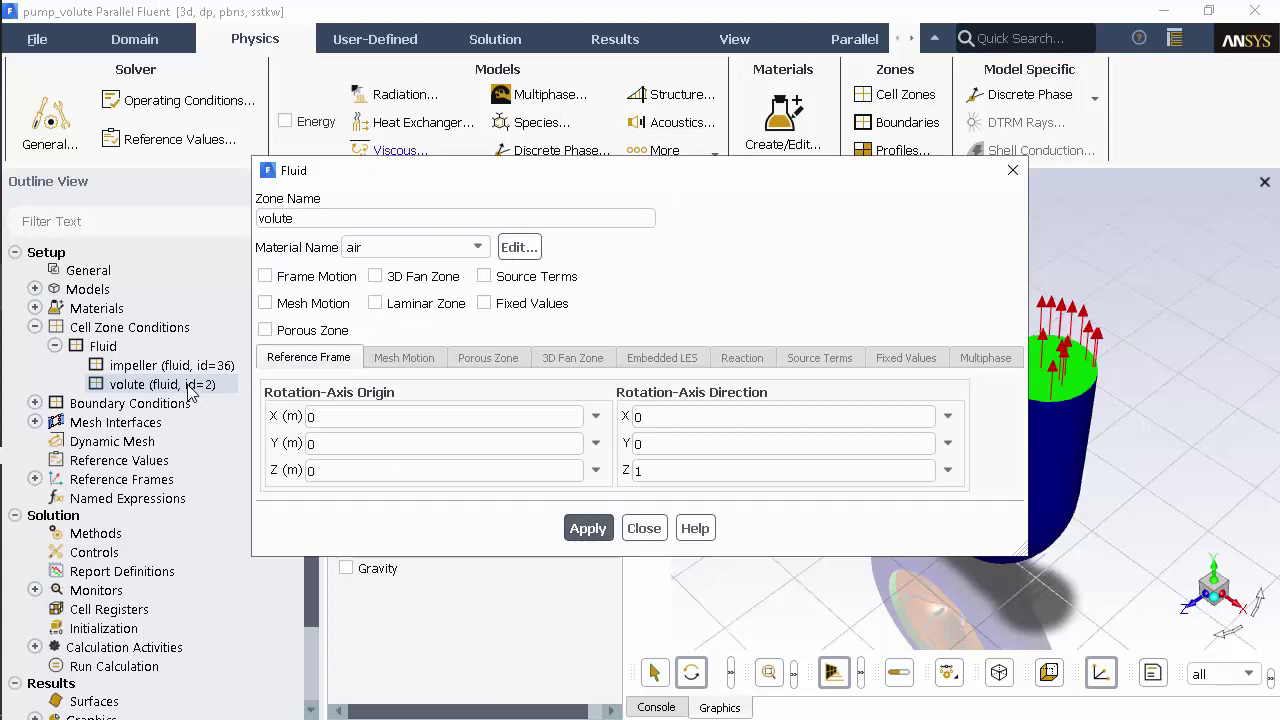
{"action": "left_click", "coordinate": [415, 247]}
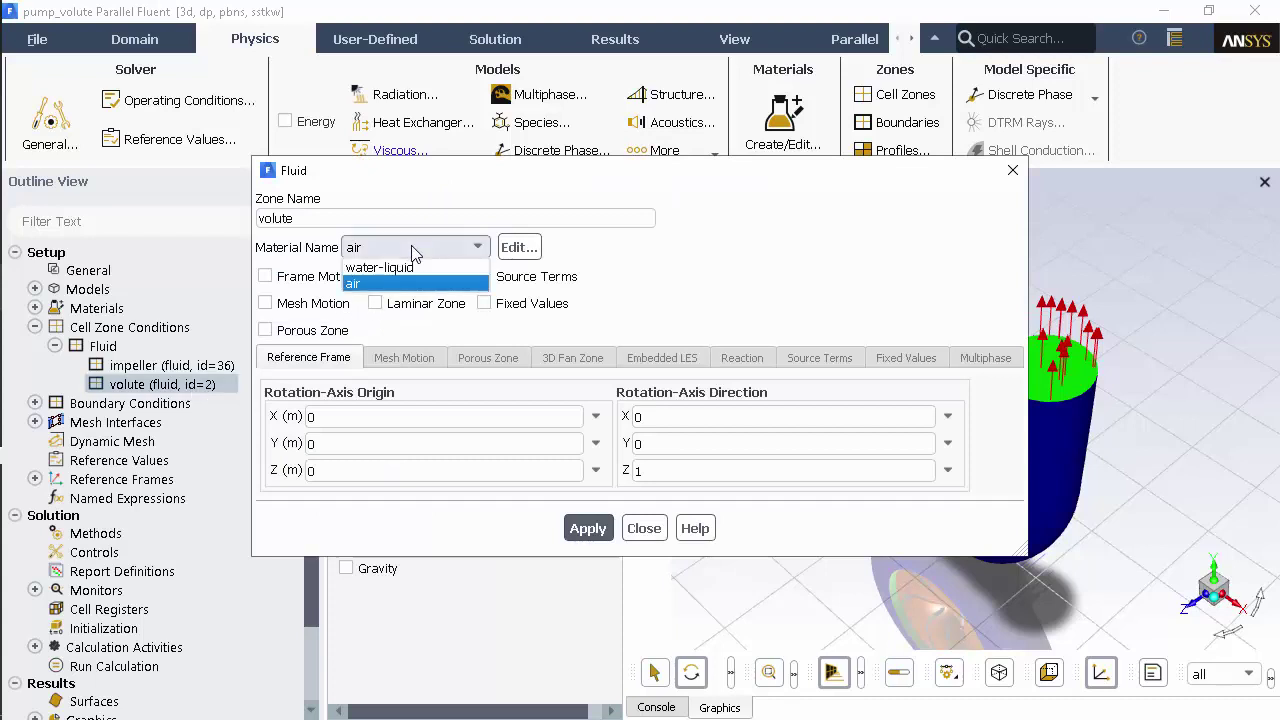
{"action": "left_click", "coordinate": [405, 272]}
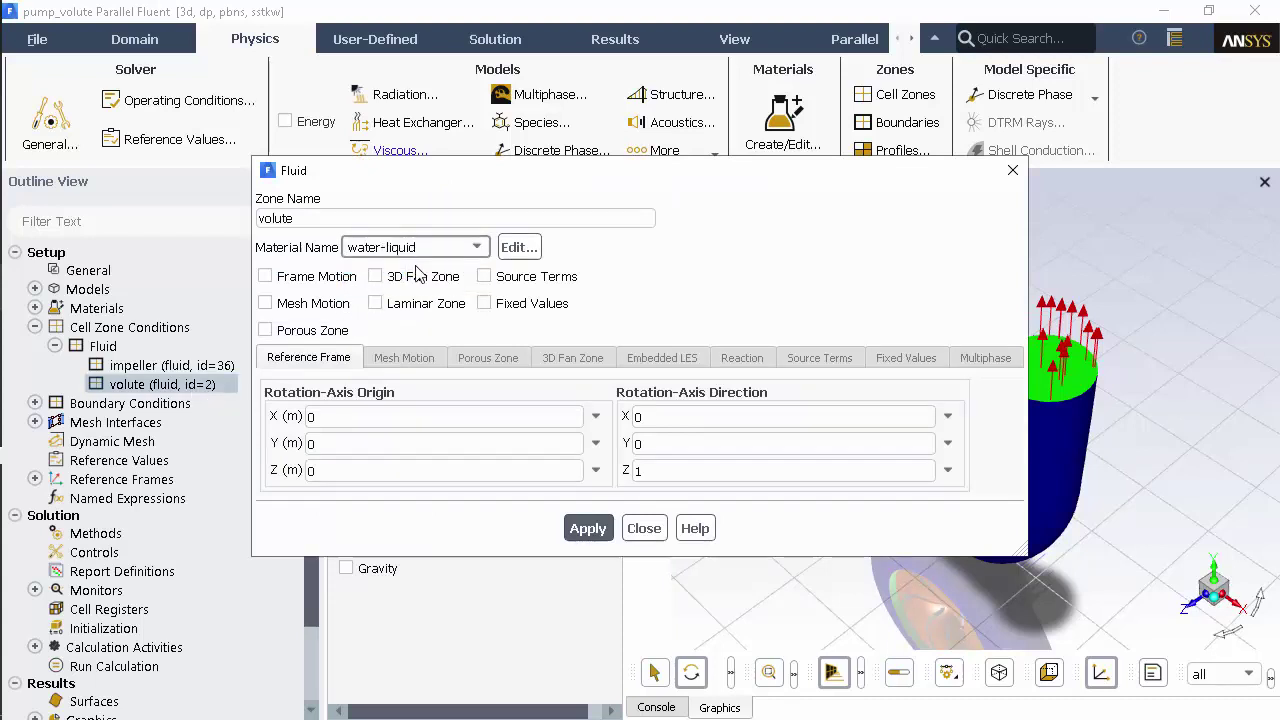
{"action": "left_click", "coordinate": [588, 530]}
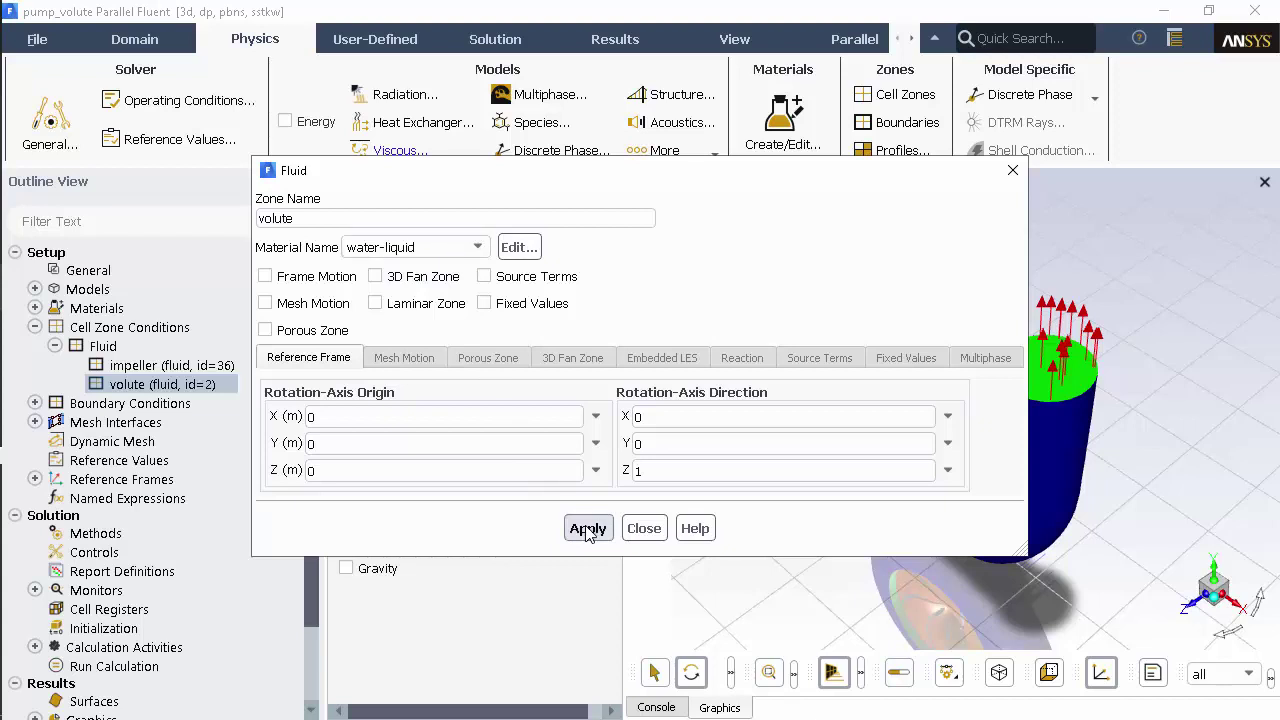
{"action": "left_click", "coordinate": [644, 528]}
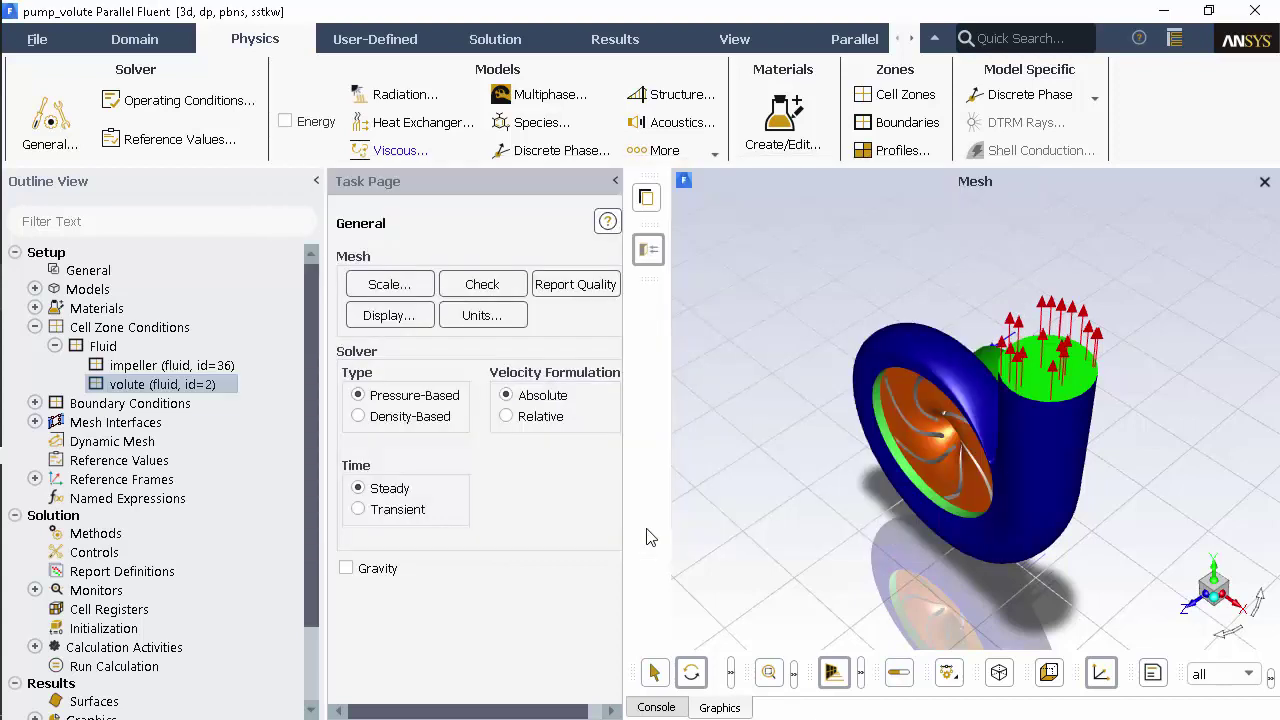
Delete the unused air material from the case's fluid materials.
{"action": "left_click", "coordinate": [38, 308]}
{"action": "left_click", "coordinate": [55, 327]}
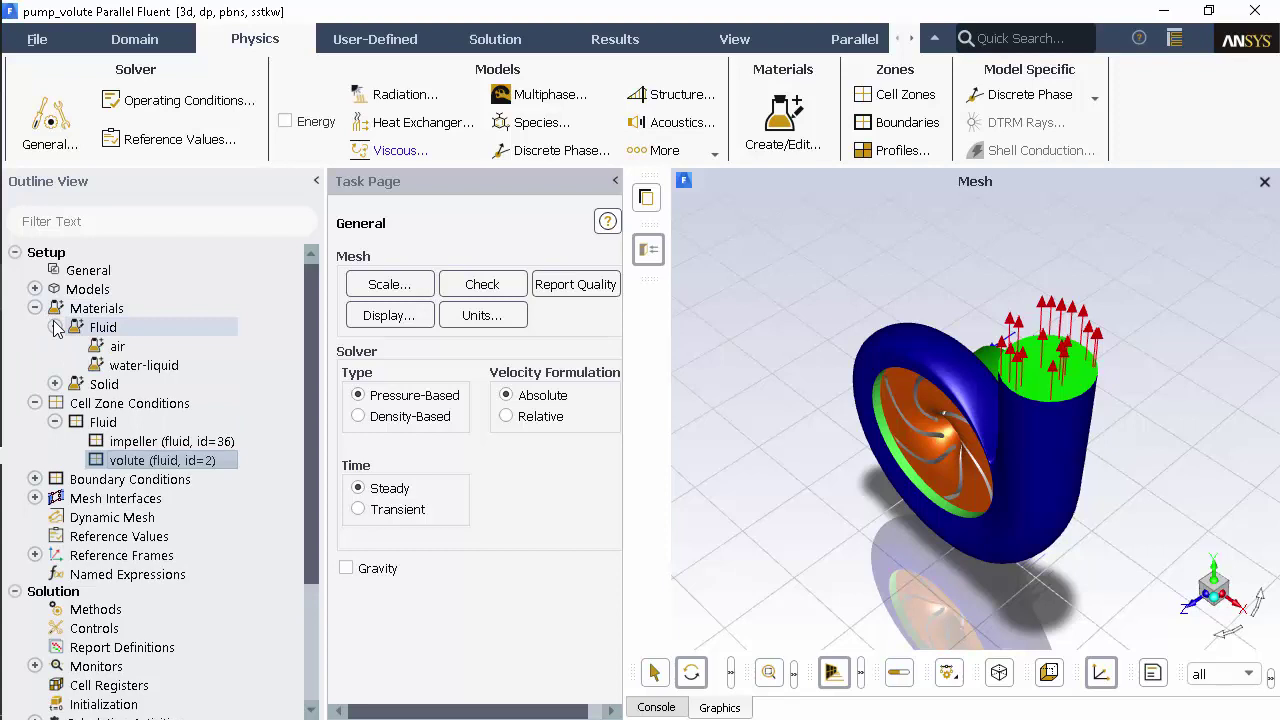
{"action": "left_click", "coordinate": [117, 346]}
{"action": "right_click", "coordinate": [121, 352]}
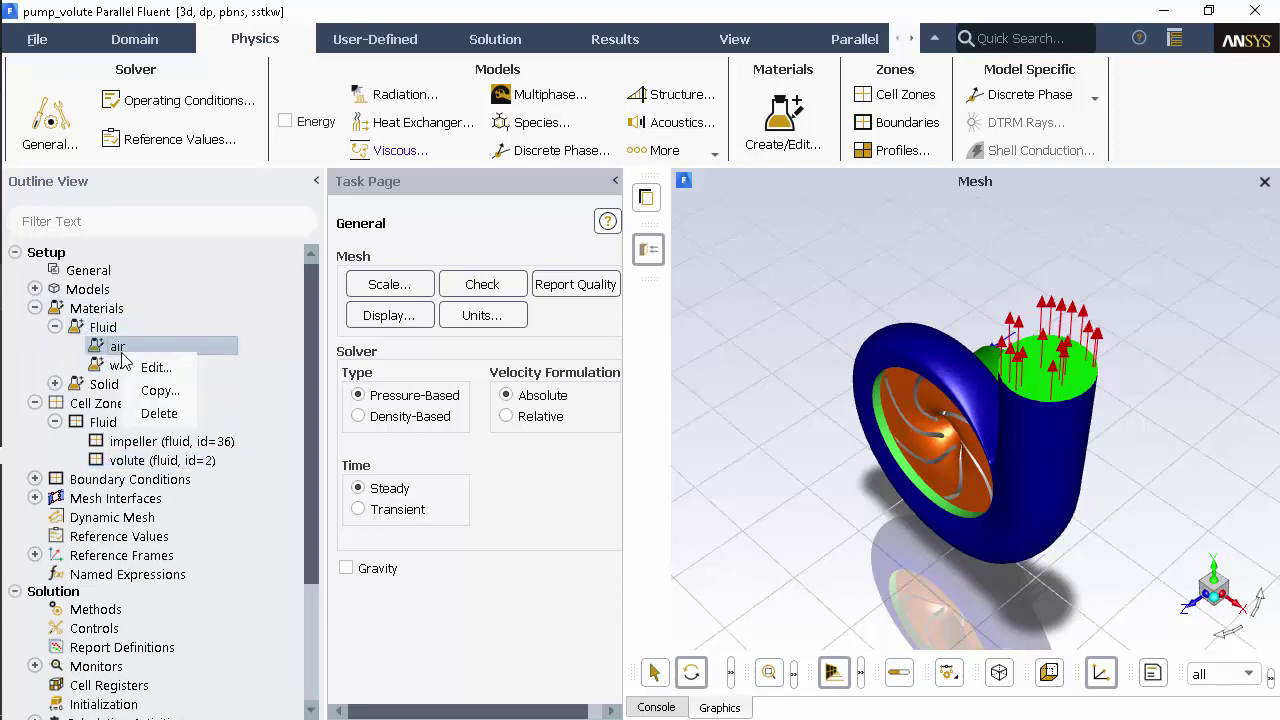
{"action": "left_click", "coordinate": [159, 413]}
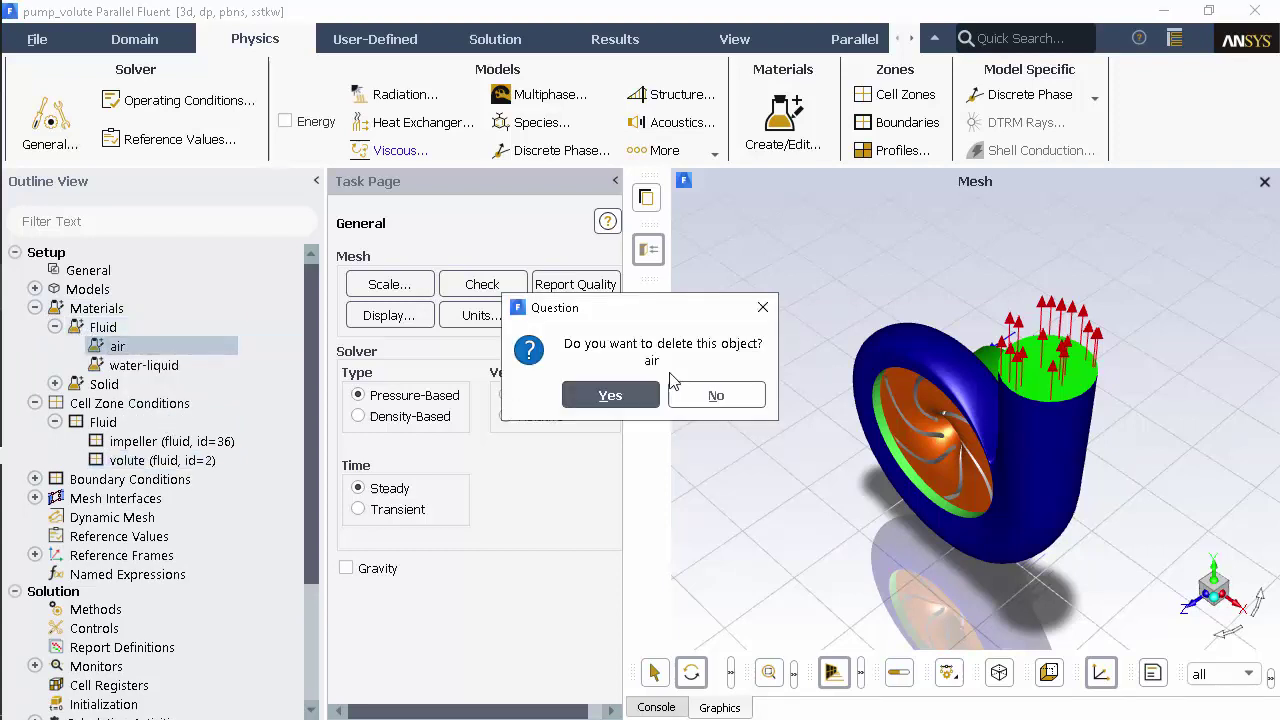
{"action": "left_click", "coordinate": [610, 396]}
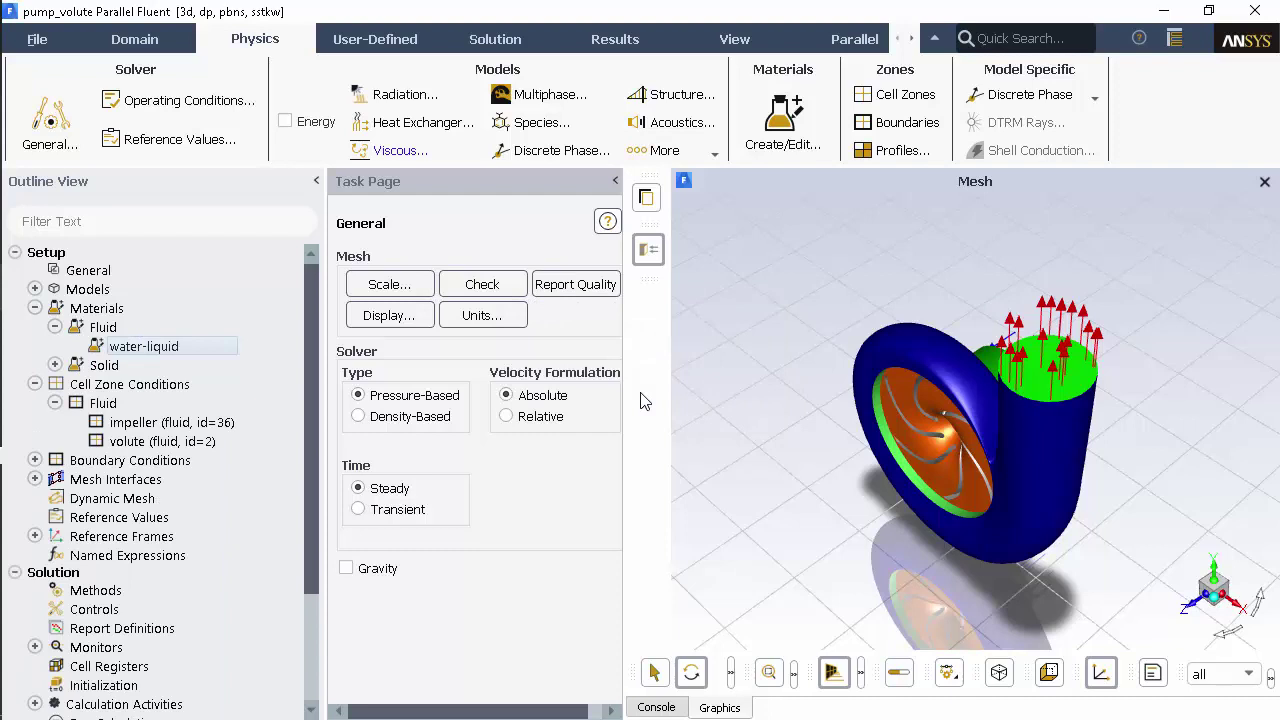
List the Wall boundary zones and widen the outline so names like volute-inlet-wall read fully.
{"action": "left_click_drag", "start_coordinate": [314, 404], "coordinate": [315, 440]}
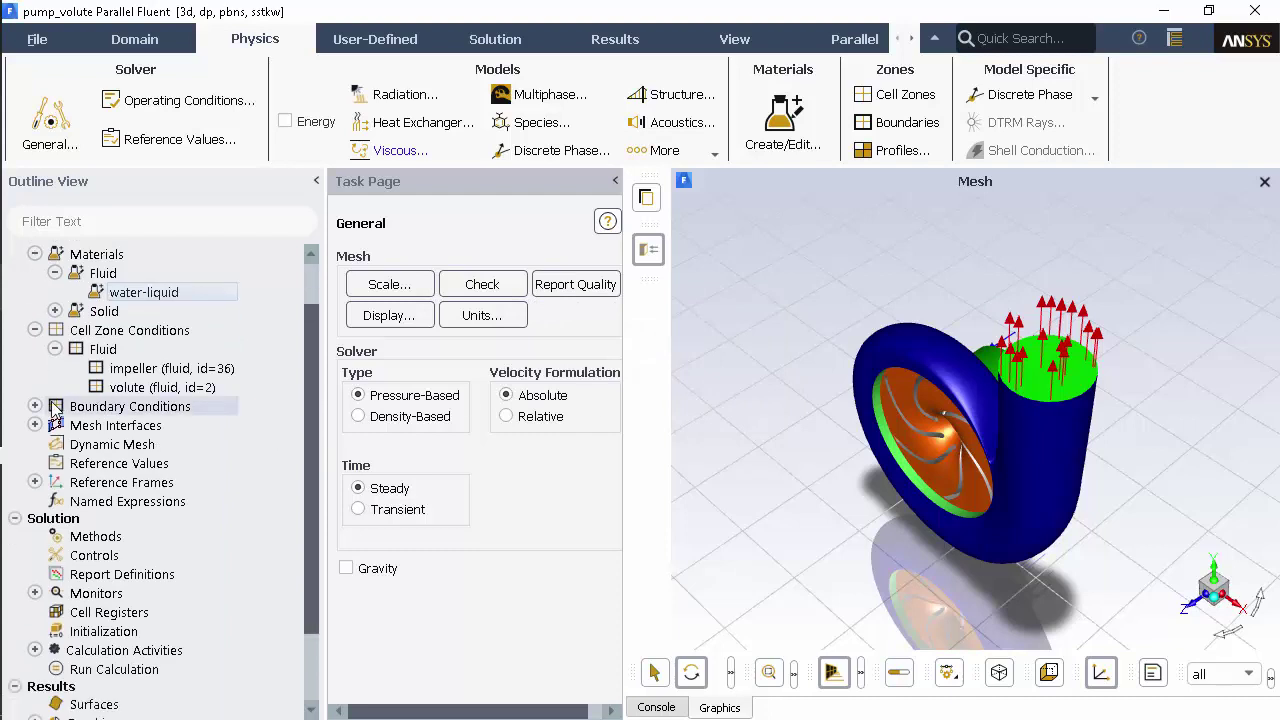
{"action": "left_click", "coordinate": [35, 406]}
{"action": "left_click", "coordinate": [55, 501]}
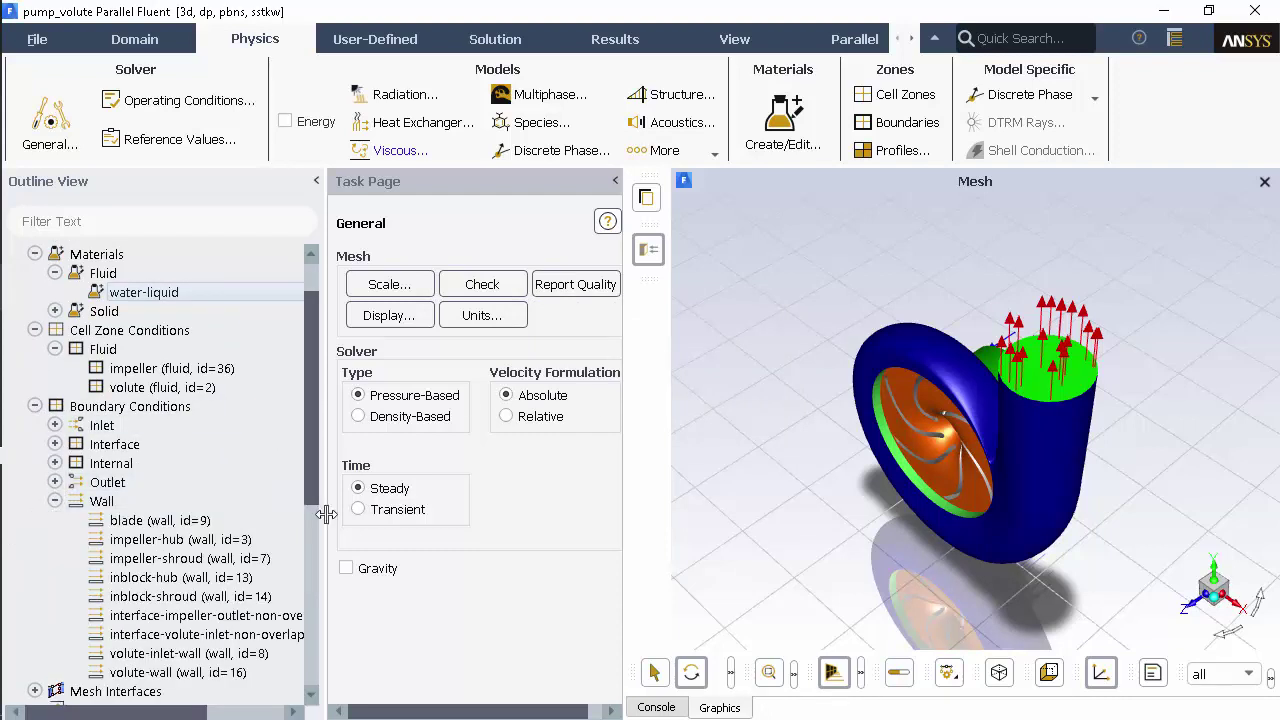
{"action": "left_click_drag", "start_coordinate": [324, 524], "coordinate": [454, 540]}
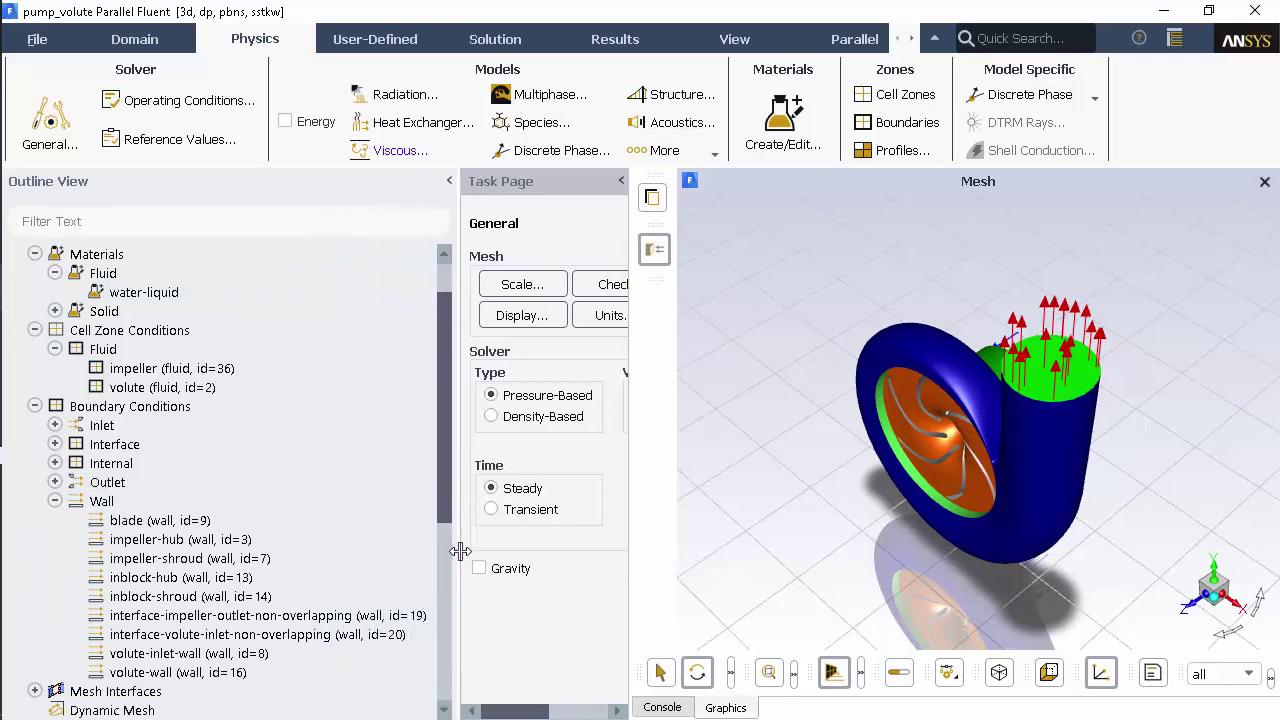
{"action": "scroll", "coordinate": [450, 530], "scroll_direction": "down", "scroll_amount": 2}
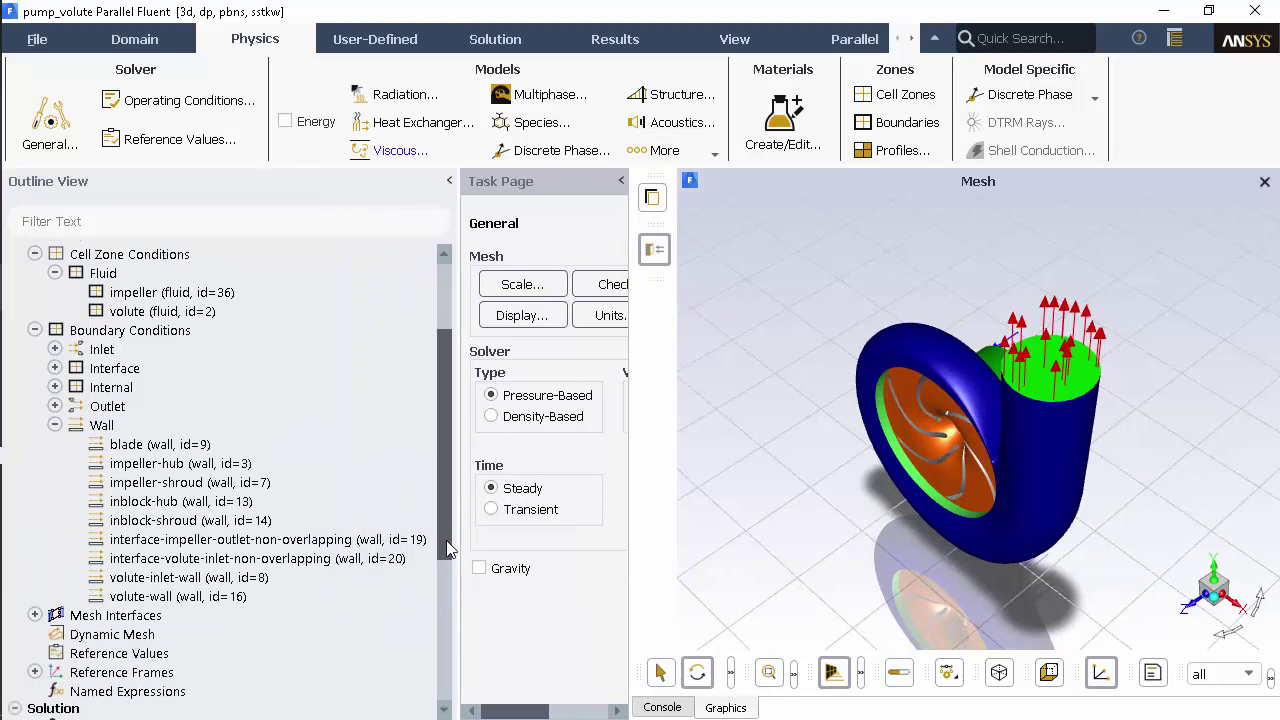
Make the impeller-hub and impeller-shroud walls rotational moving walls.
{"action": "double_click", "coordinate": [218, 465]}
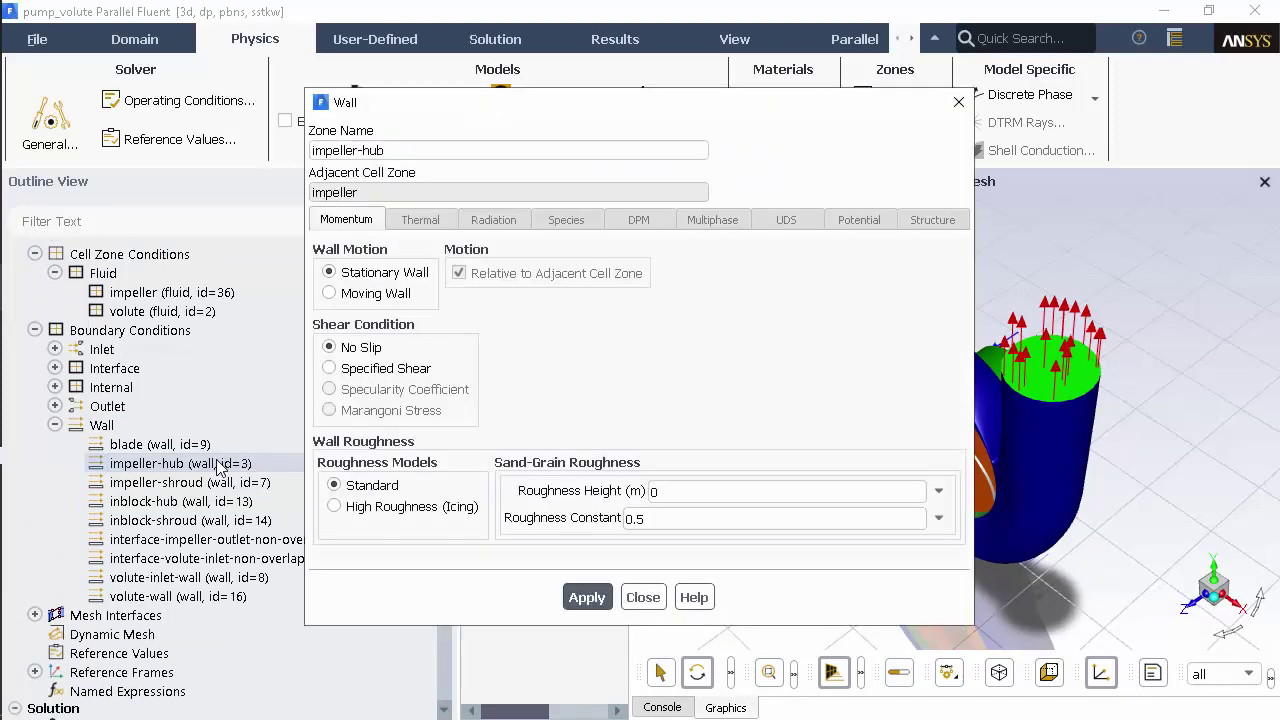
{"action": "left_click", "coordinate": [345, 293]}
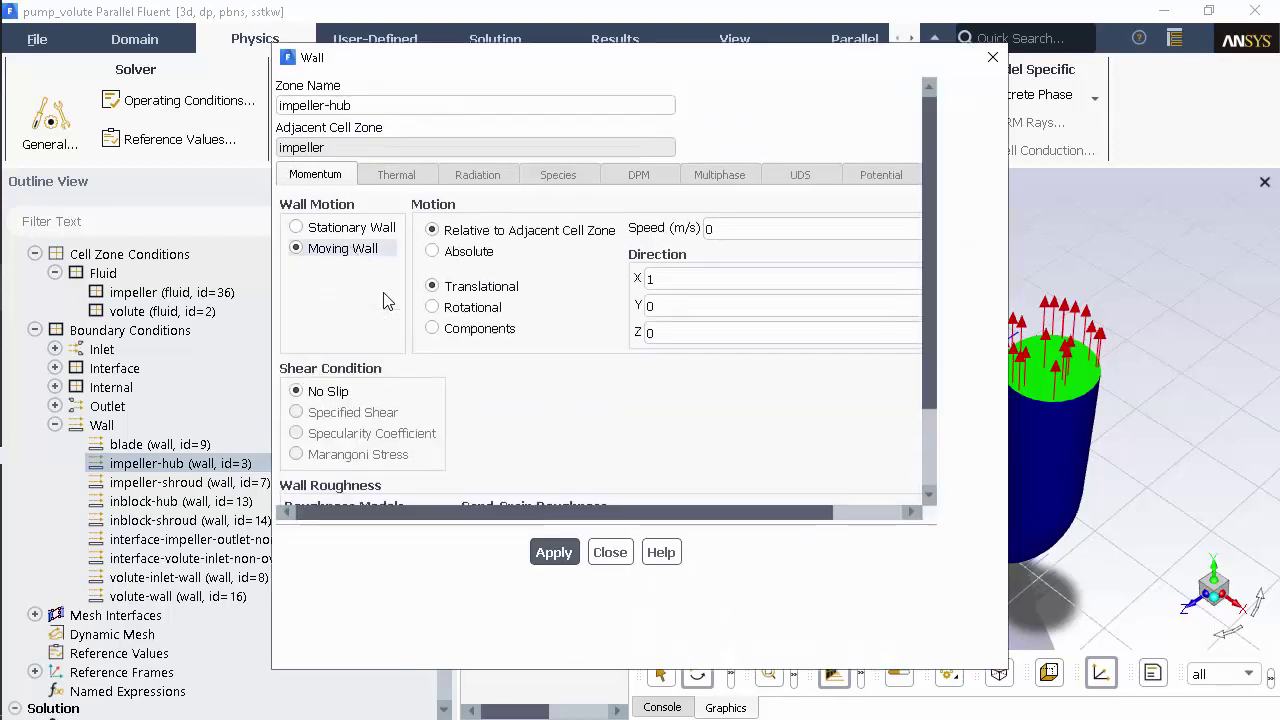
{"action": "left_click", "coordinate": [452, 316]}
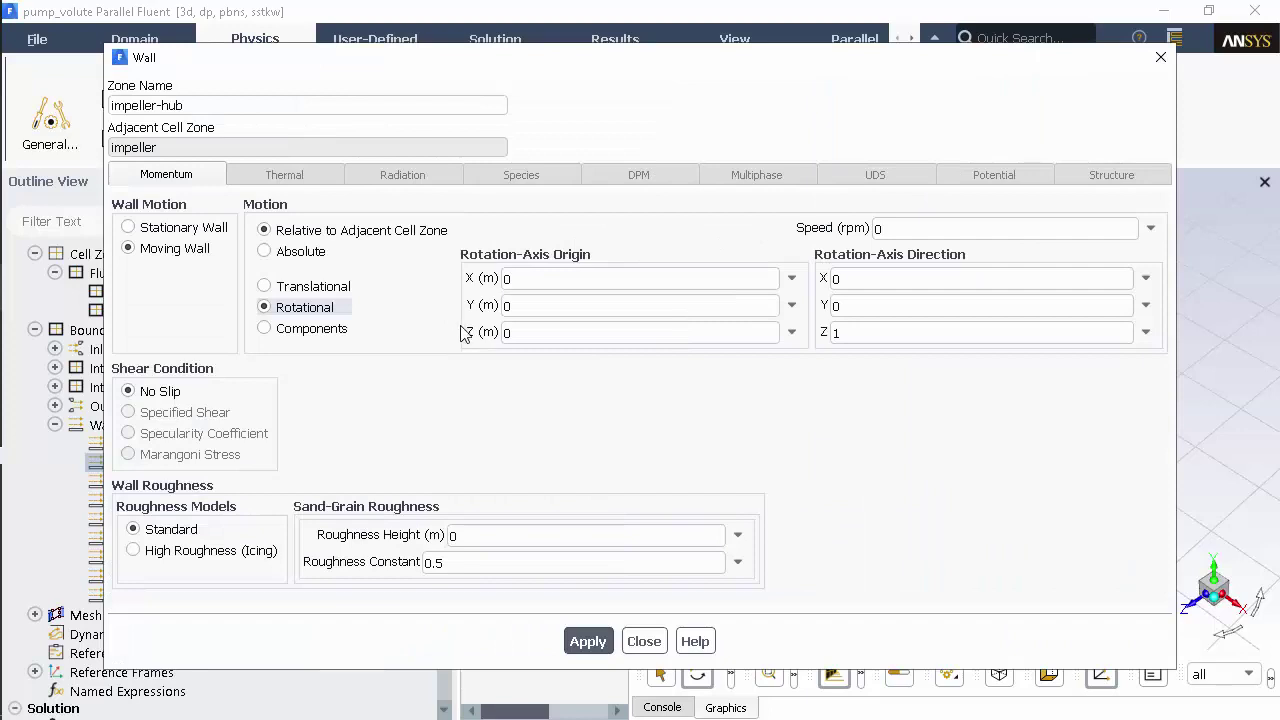
{"action": "left_click", "coordinate": [643, 641]}
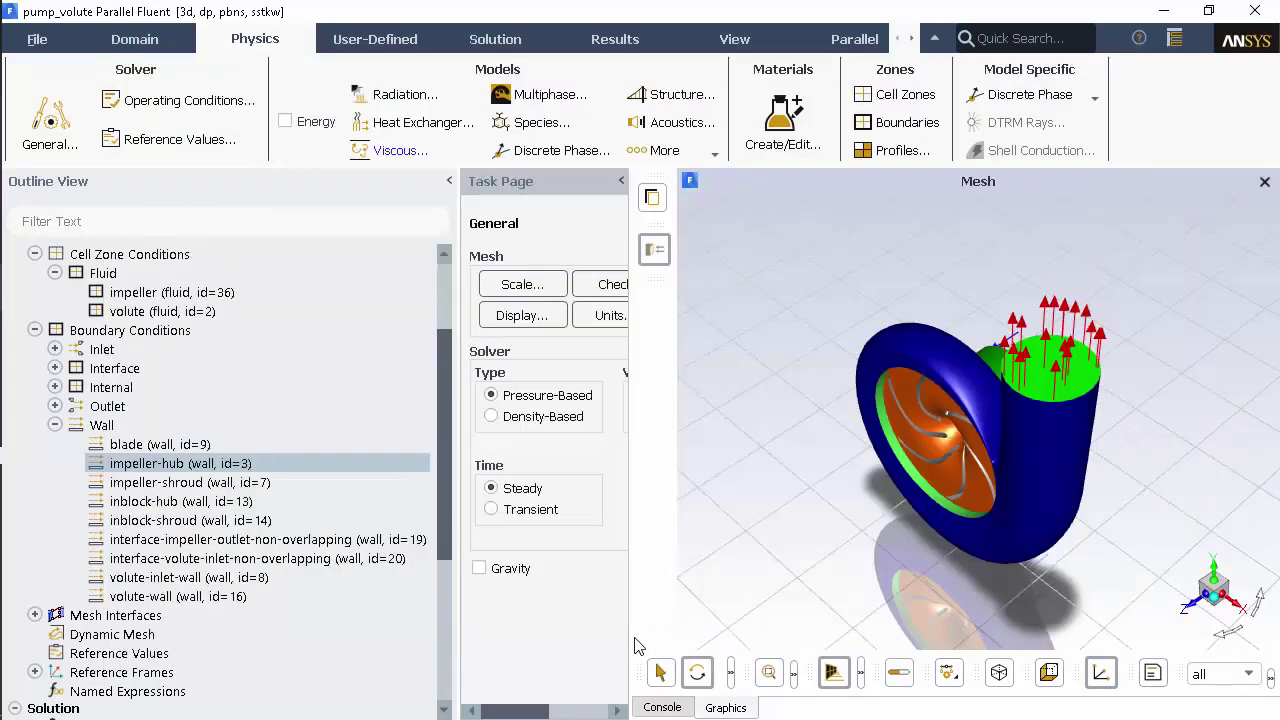
{"action": "double_click", "coordinate": [192, 482]}
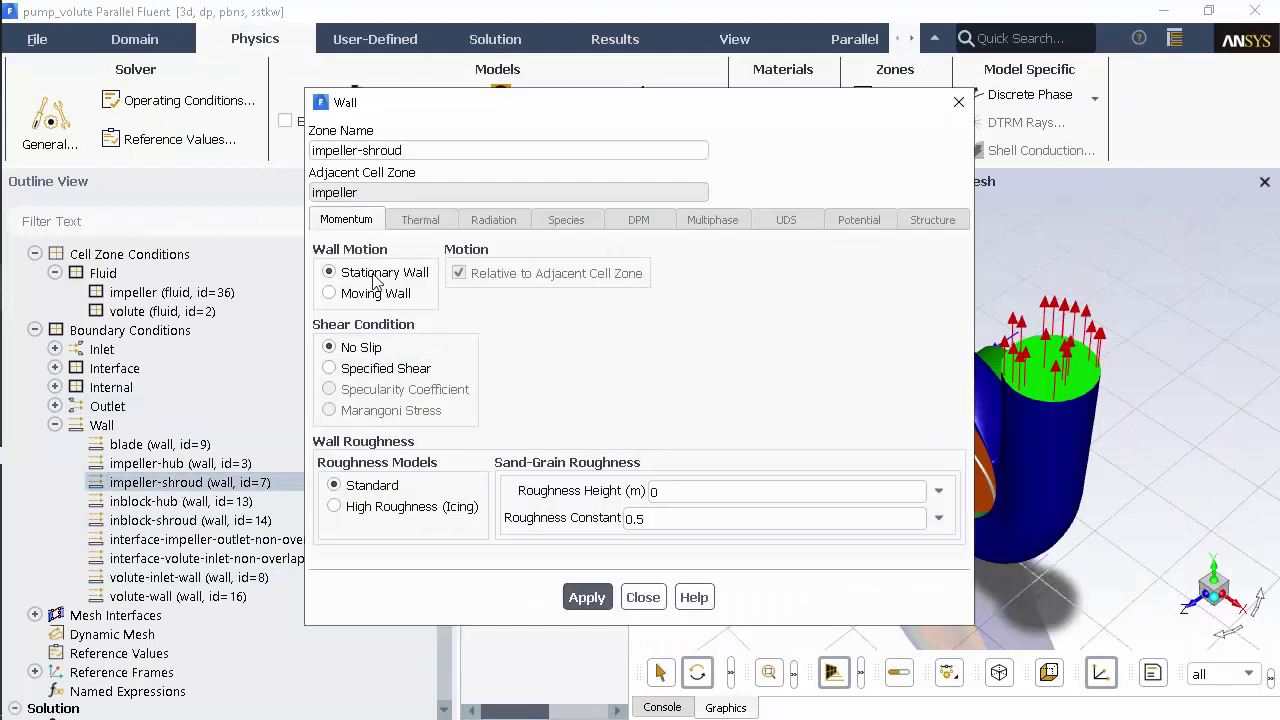
{"action": "left_click", "coordinate": [375, 292]}
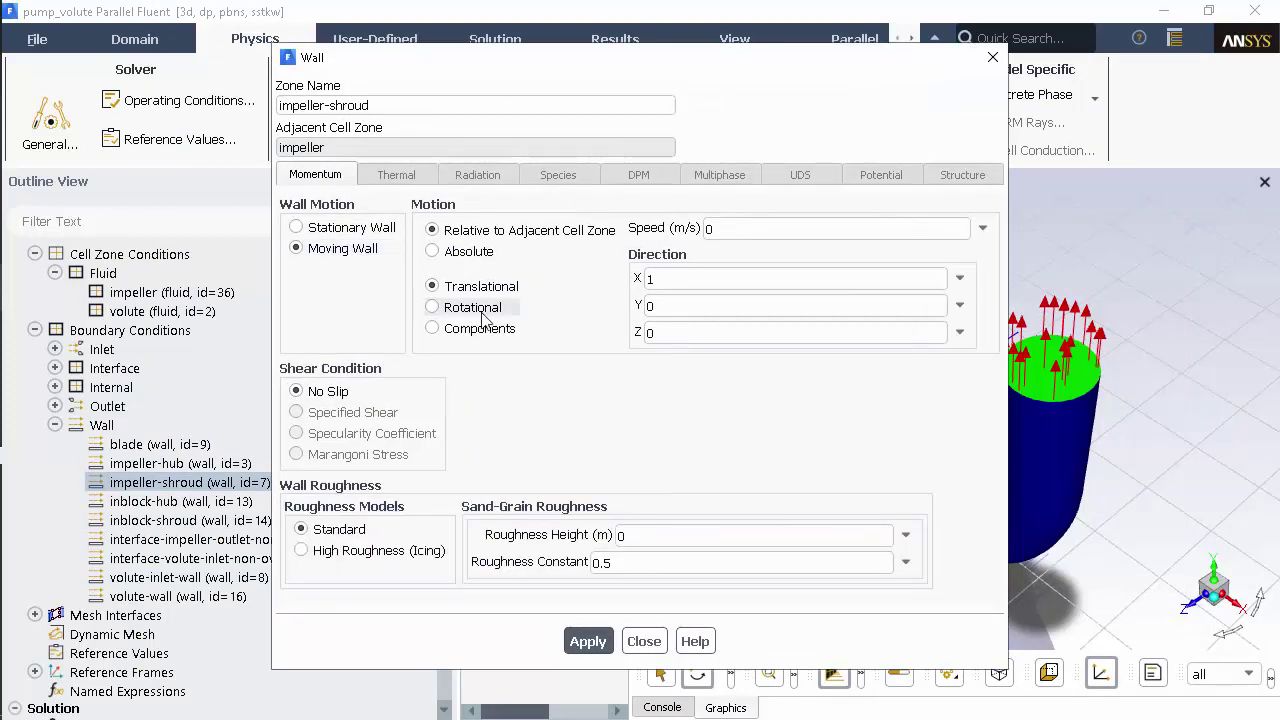
{"action": "left_click", "coordinate": [482, 314]}
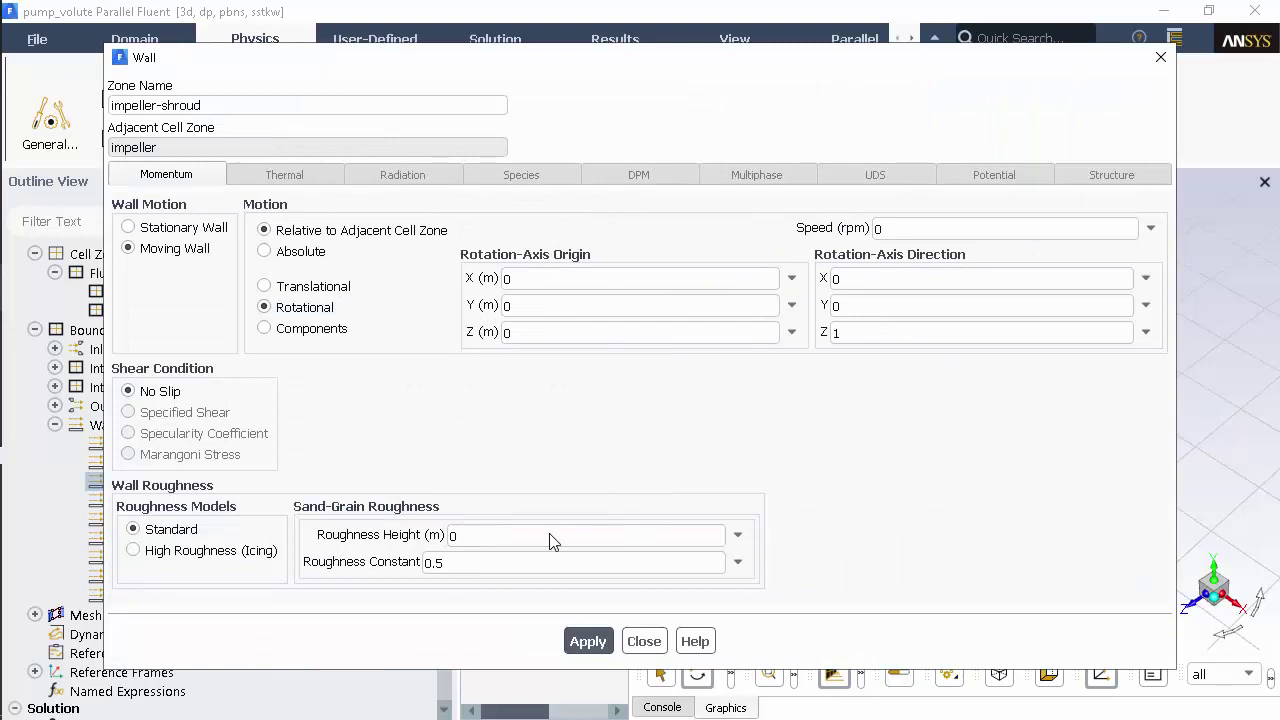
{"action": "left_click", "coordinate": [644, 641]}
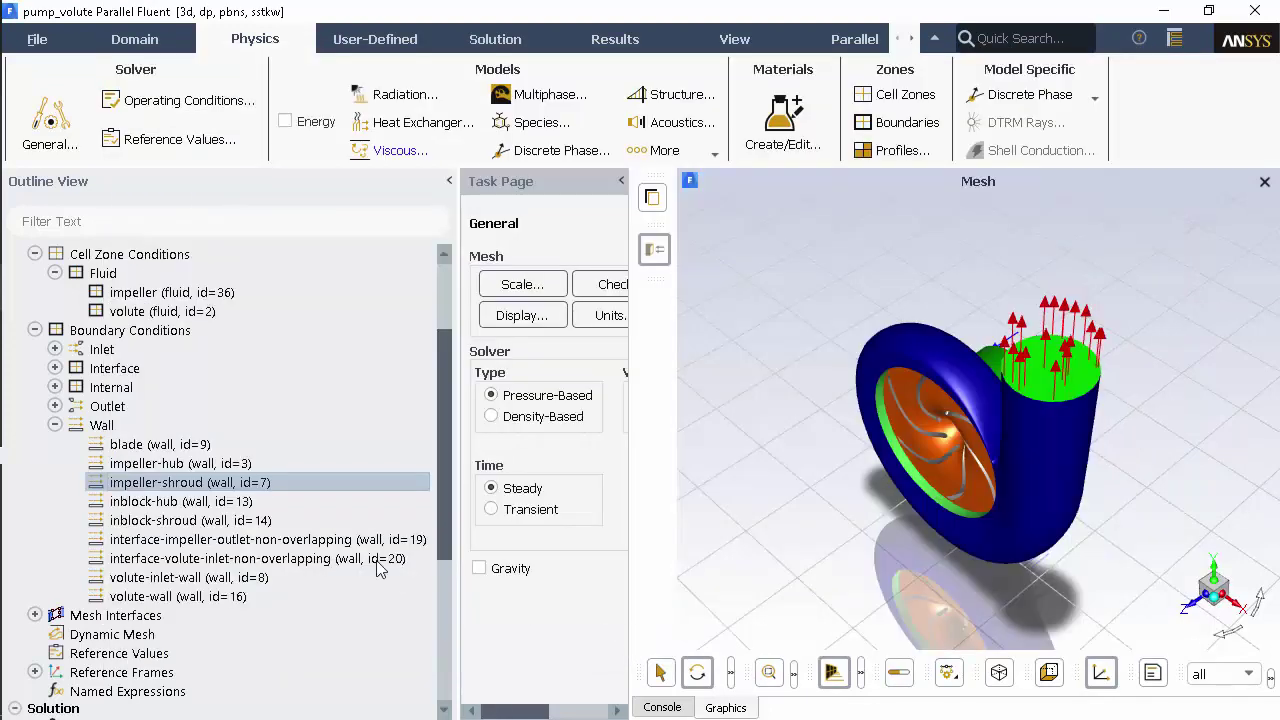
Set inblock-shroud as a moving wall in the absolute frame and apply.
{"action": "double_click", "coordinate": [282, 521]}
{"action": "left_click", "coordinate": [368, 250]}
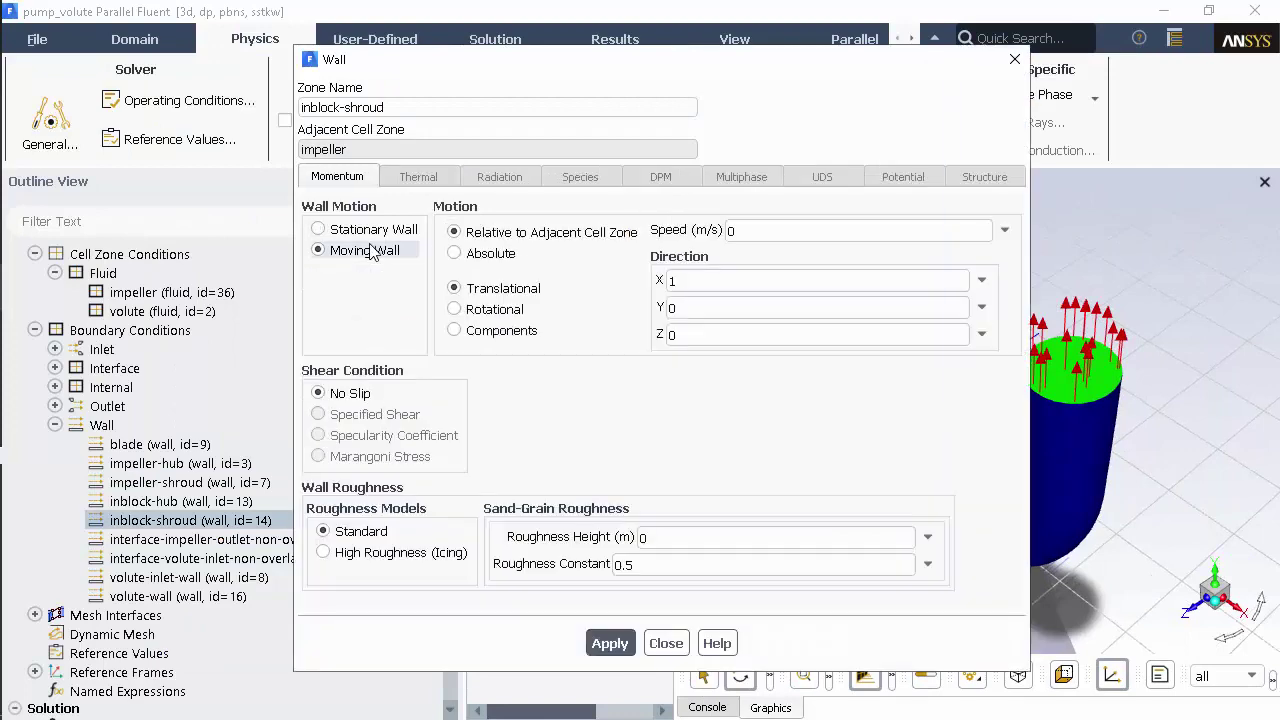
{"action": "left_click", "coordinate": [453, 253]}
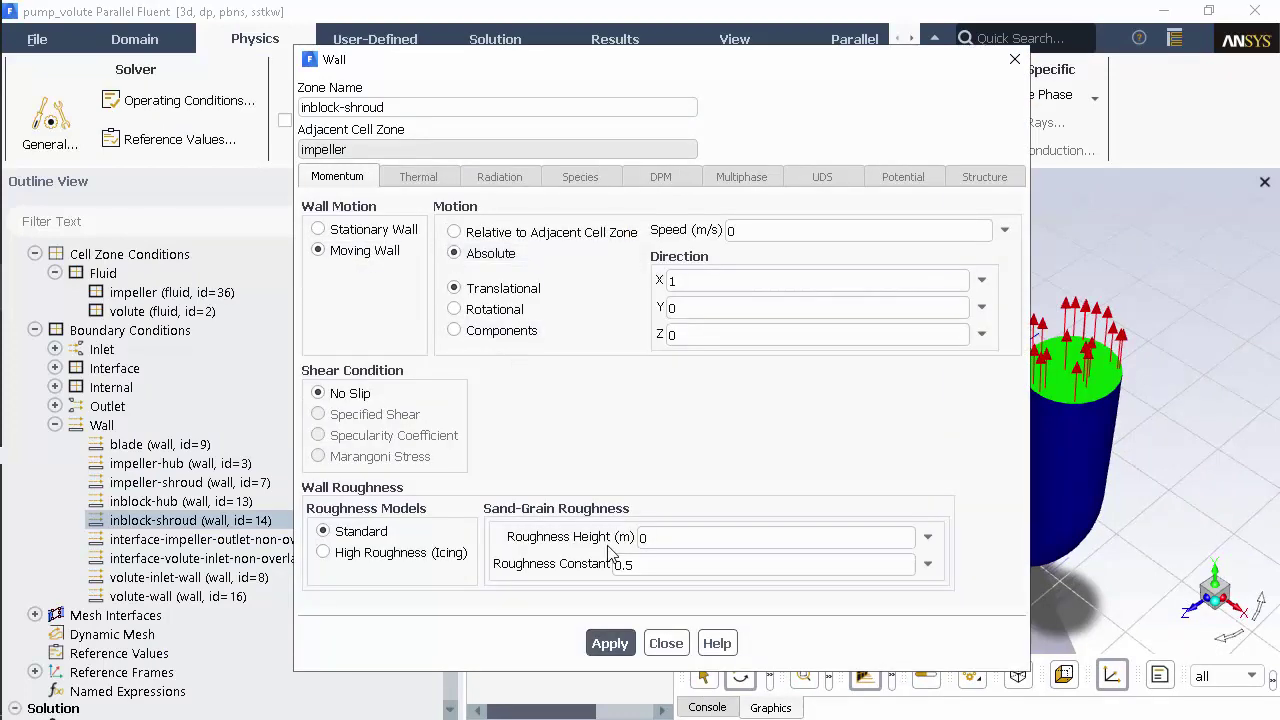
{"action": "left_click", "coordinate": [610, 643]}
{"action": "left_click", "coordinate": [668, 645]}
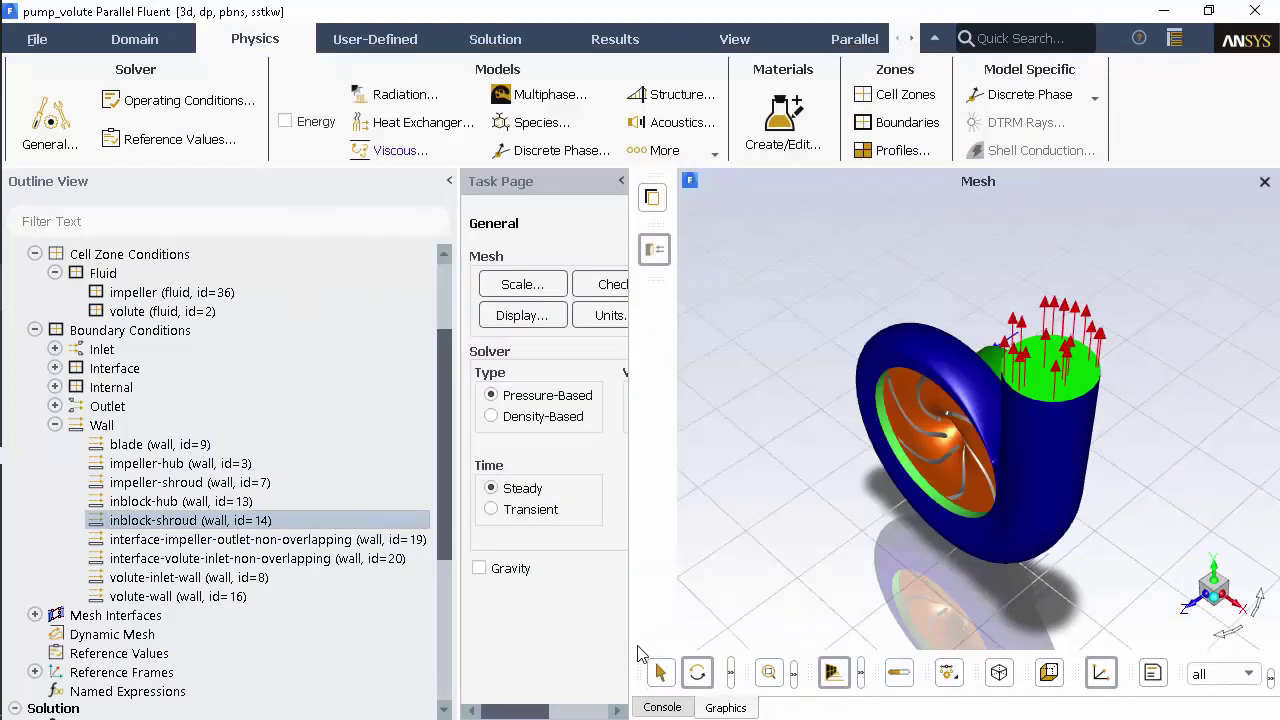
Apply the inlet pressure-inlet settings: 0 Pa total pressure, 5% intensity, viscosity ratio 10.
{"action": "left_click", "coordinate": [55, 349]}
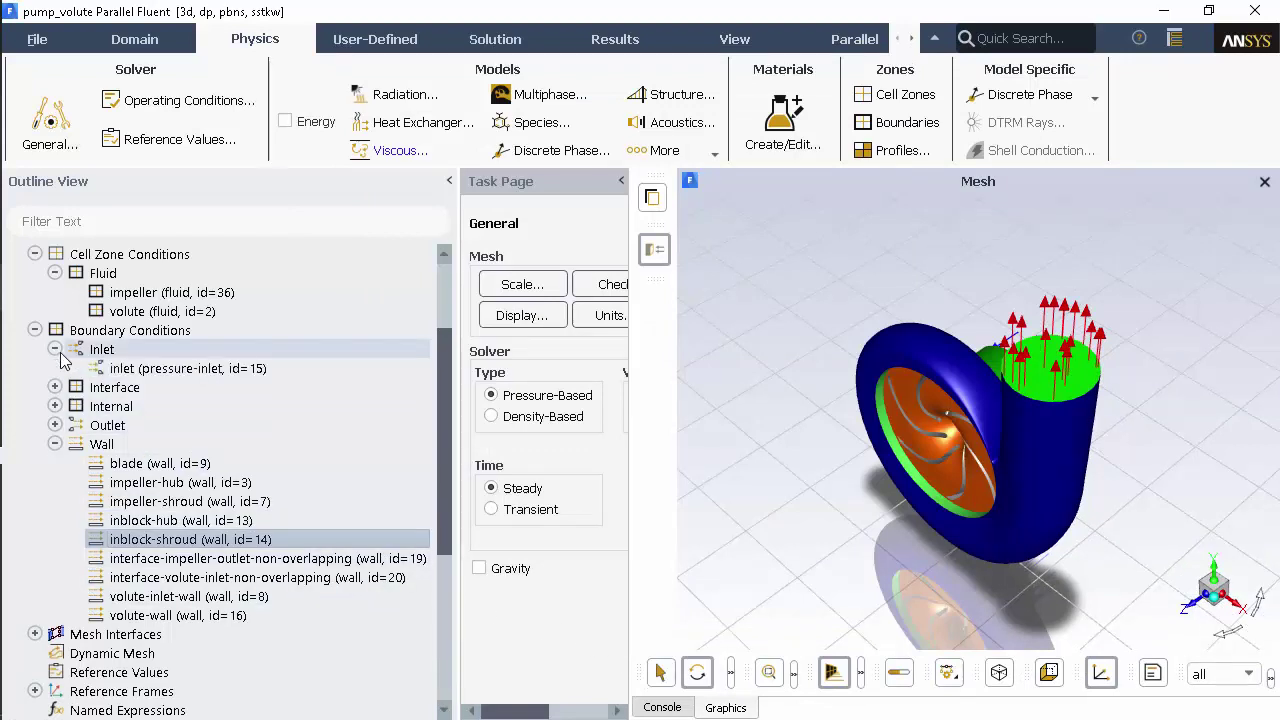
{"action": "double_click", "coordinate": [120, 369]}
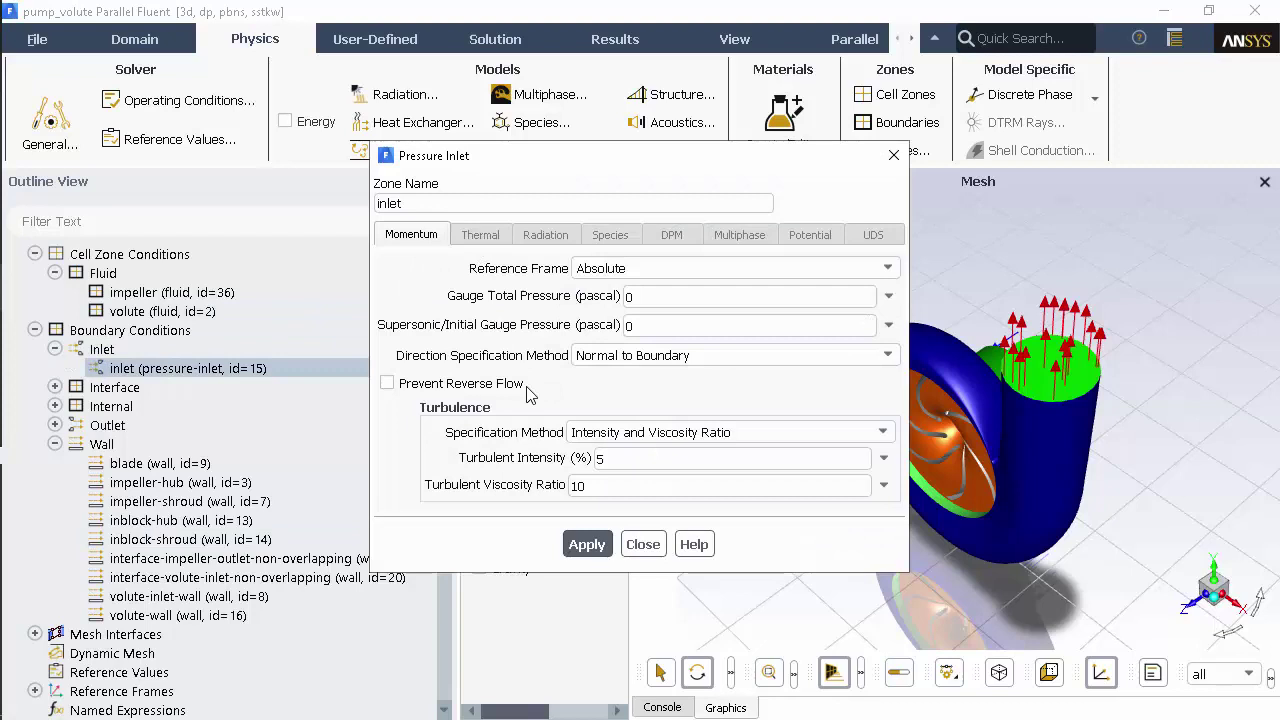
{"action": "left_click", "coordinate": [587, 544]}
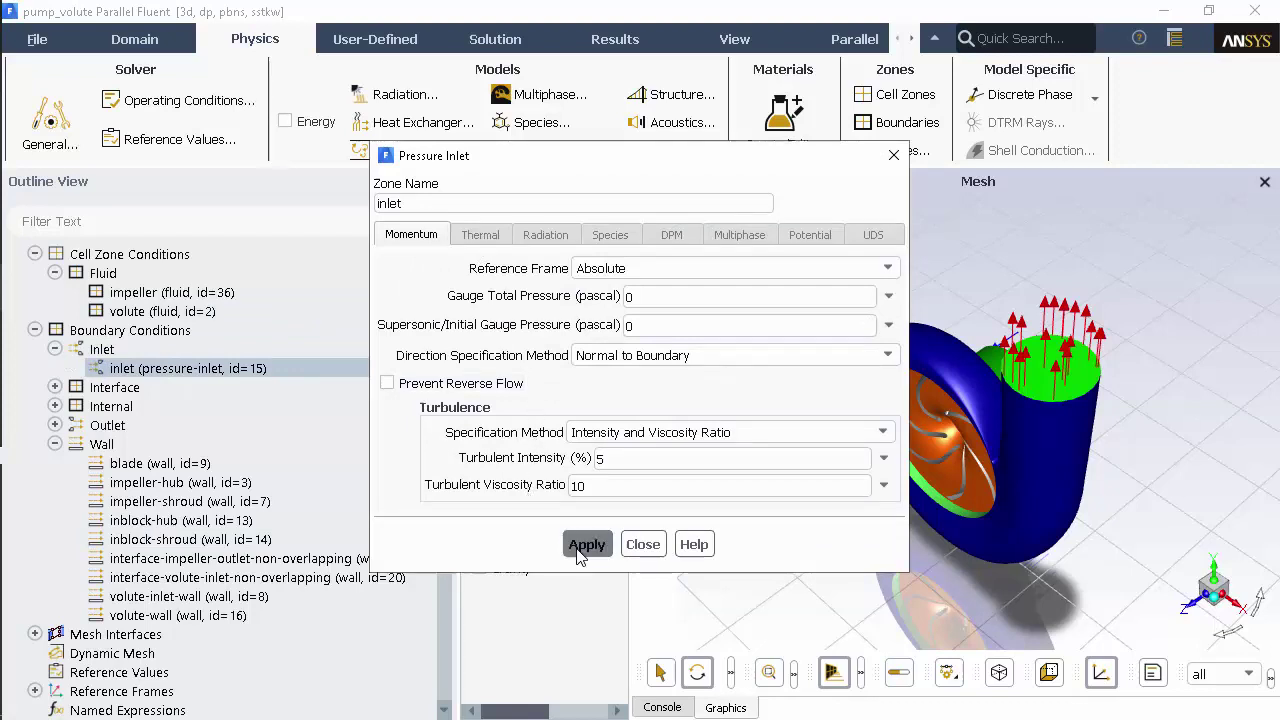
{"action": "left_click", "coordinate": [649, 544]}
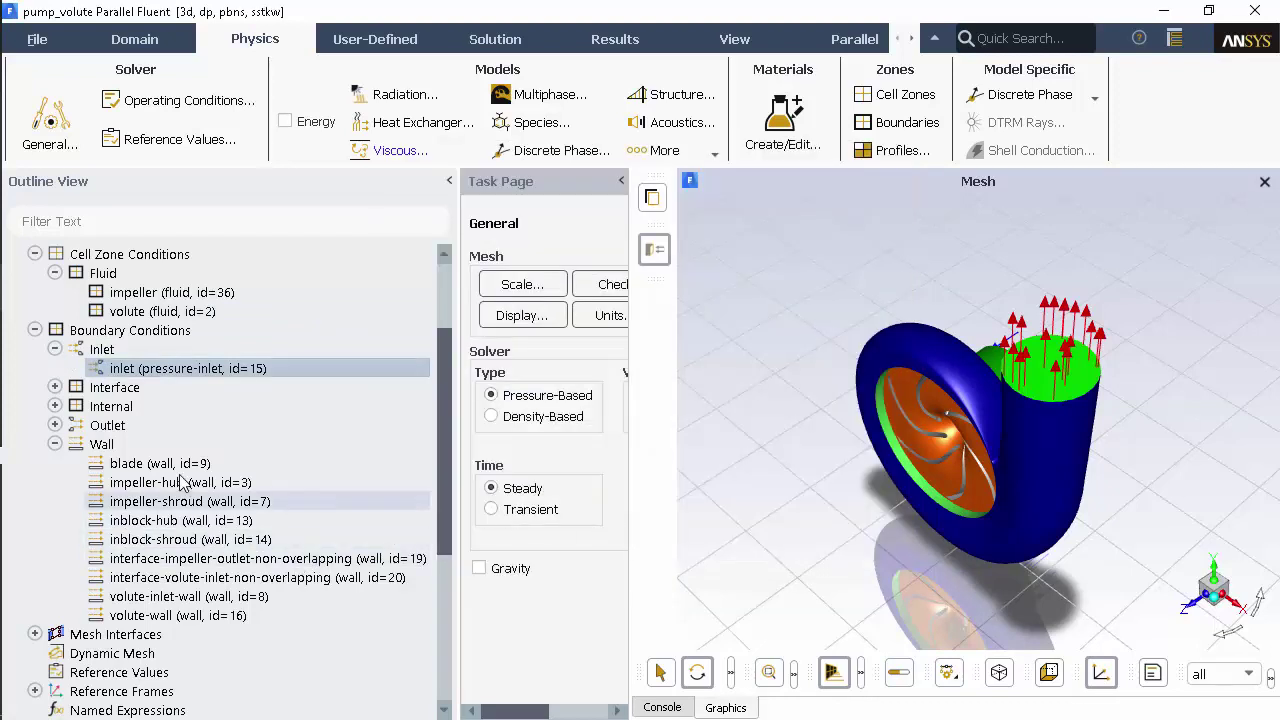
Give mass-flow-outlet-11 under Outlet a mass flow rate of 77.5 kg/s, then apply and close.
{"action": "left_click", "coordinate": [55, 425]}
{"action": "double_click", "coordinate": [145, 446]}
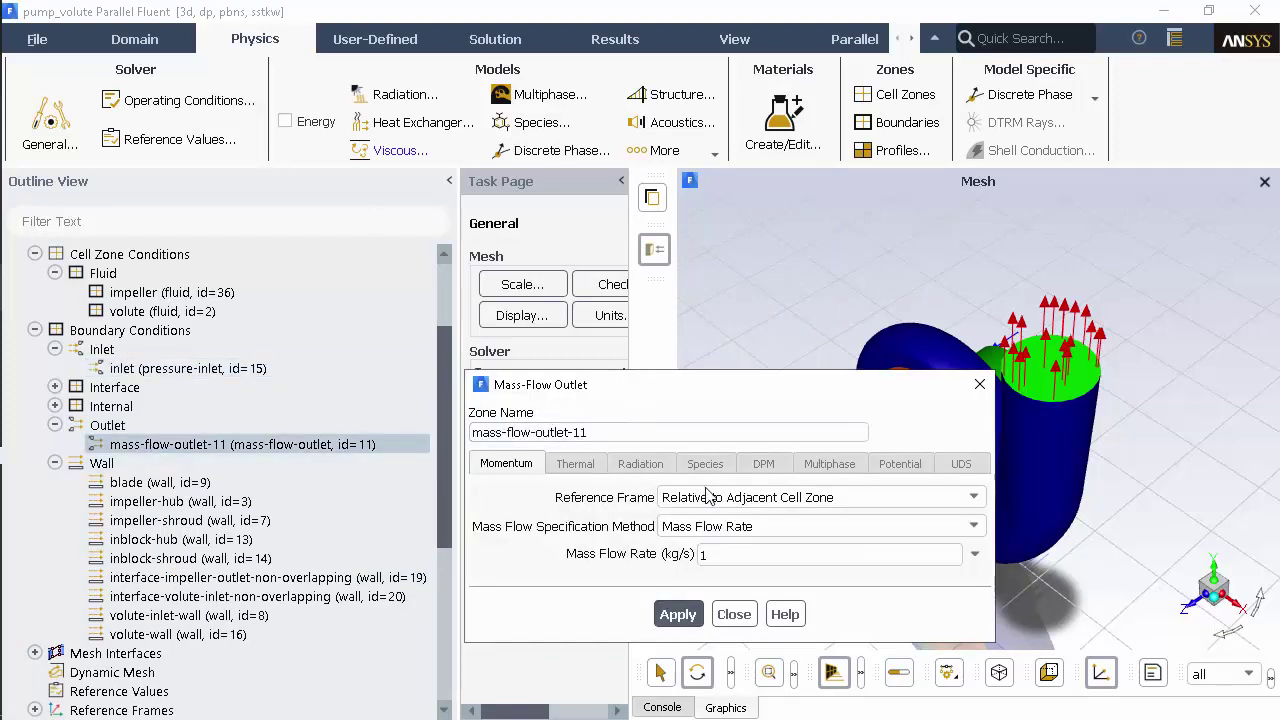
{"action": "left_click", "coordinate": [749, 553]}
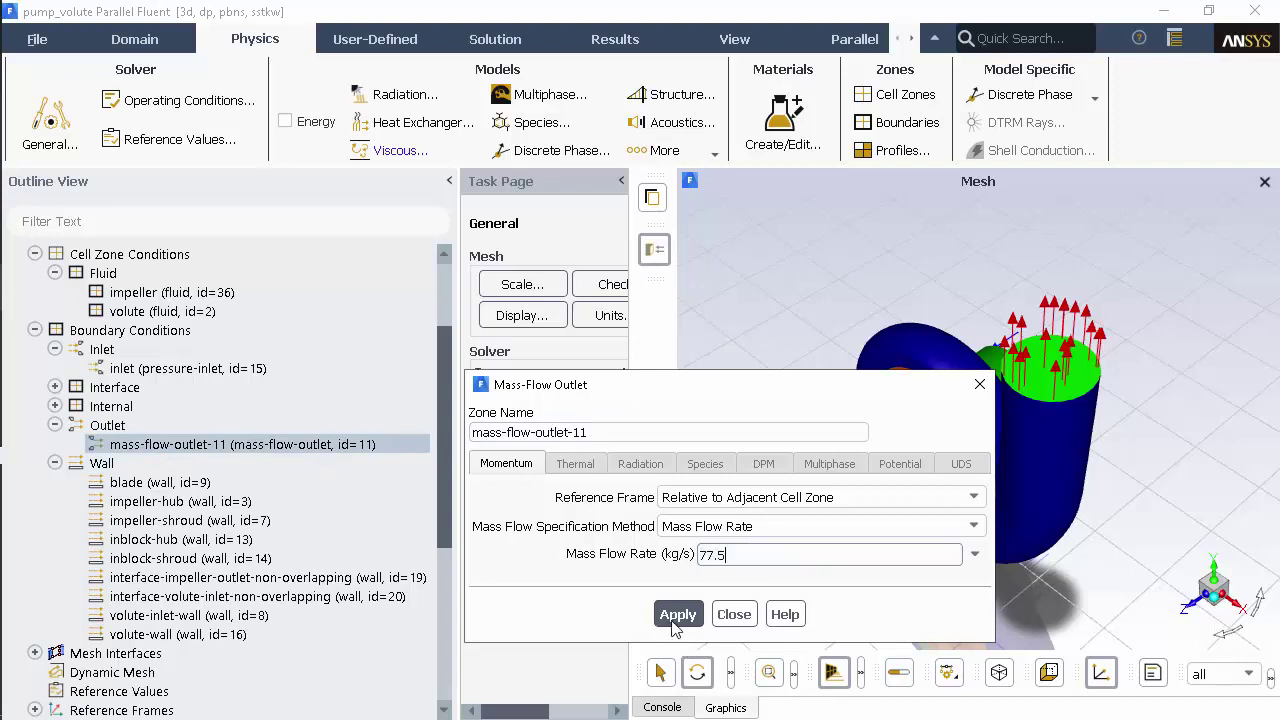
{"action": "left_click", "coordinate": [676, 614]}
{"action": "left_click", "coordinate": [725, 616]}
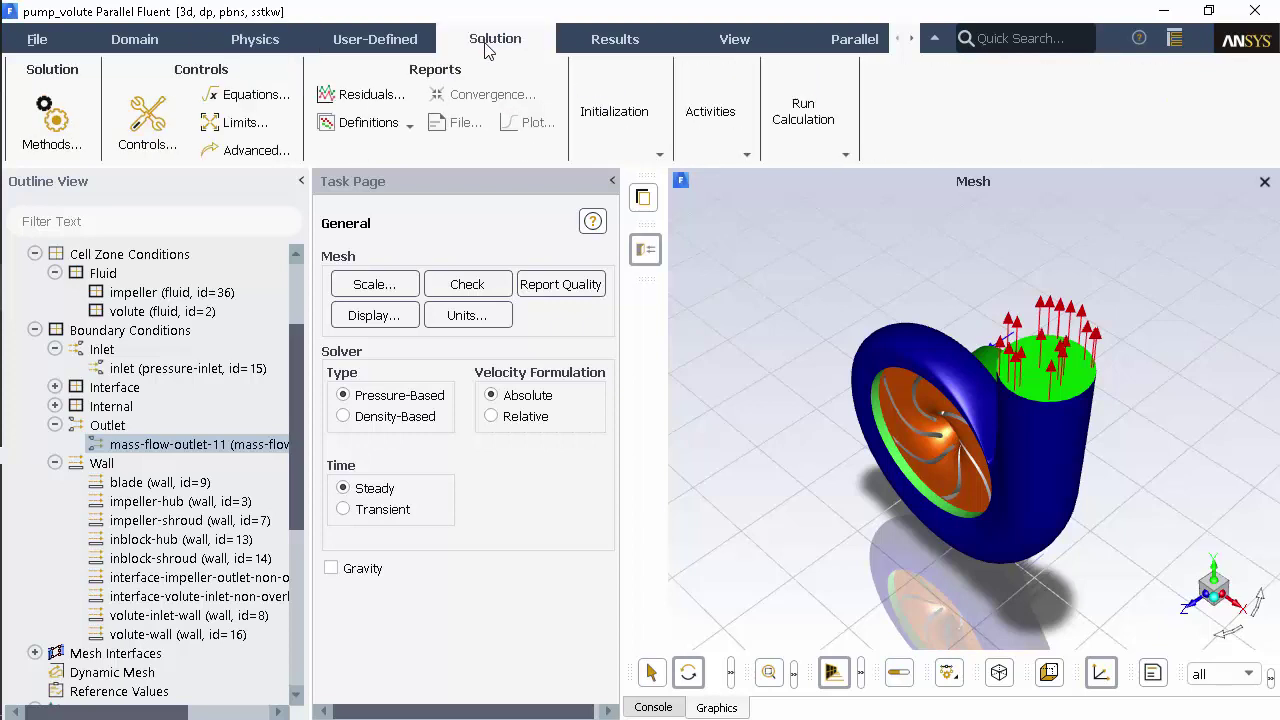
Change the Solution Methods gradient scheme to Green-Gauss Node Based.
{"action": "left_click", "coordinate": [60, 135]}
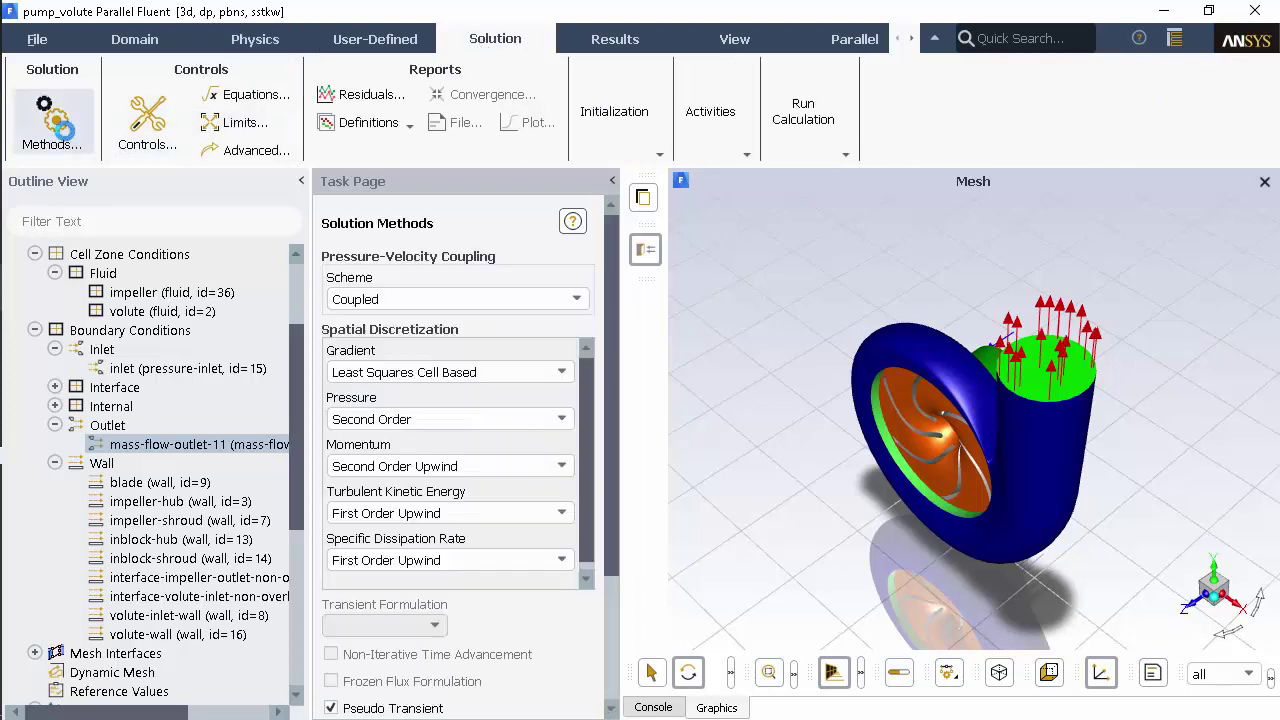
{"action": "left_click", "coordinate": [538, 370]}
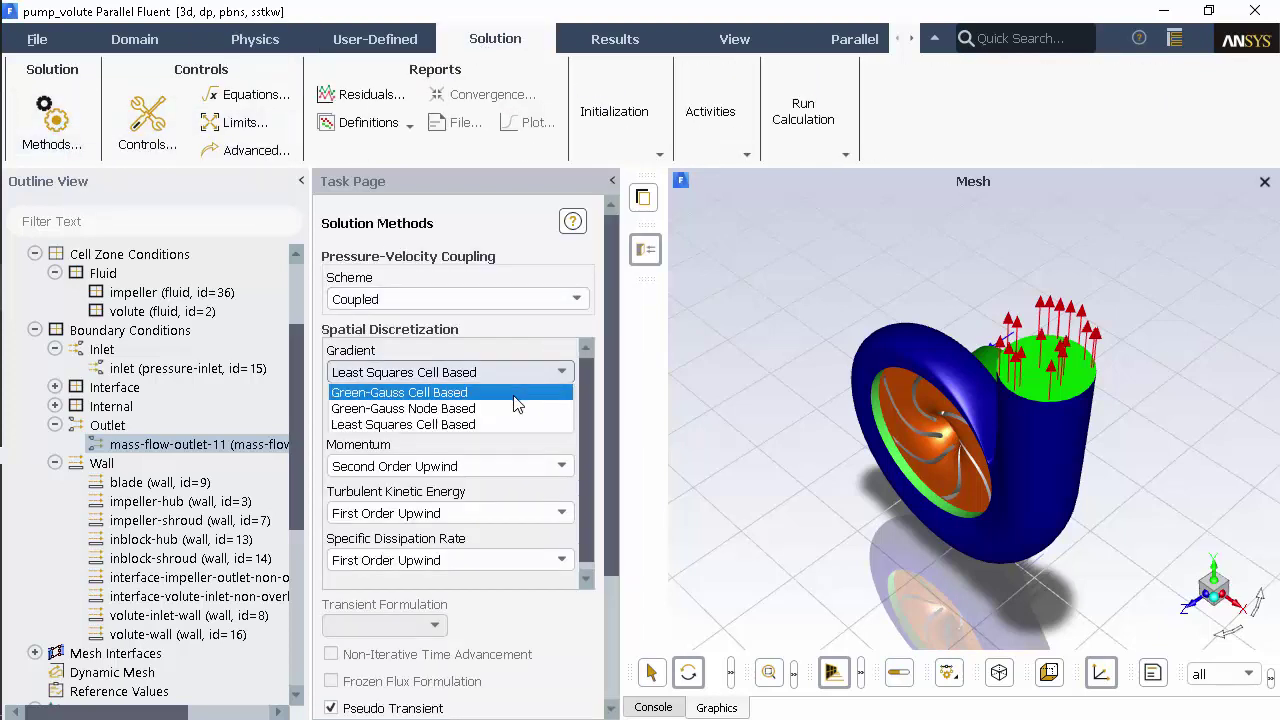
{"action": "left_click", "coordinate": [511, 409]}
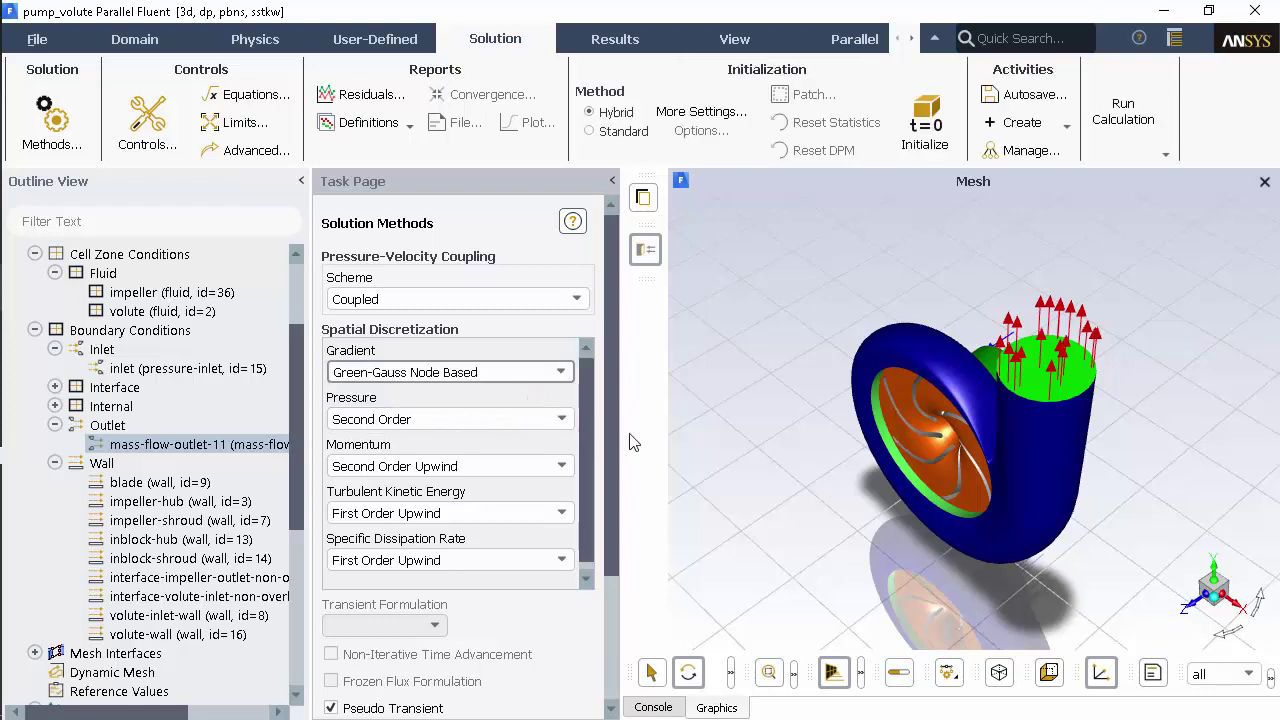
{"action": "left_click_drag", "start_coordinate": [613, 455], "coordinate": [609, 568]}
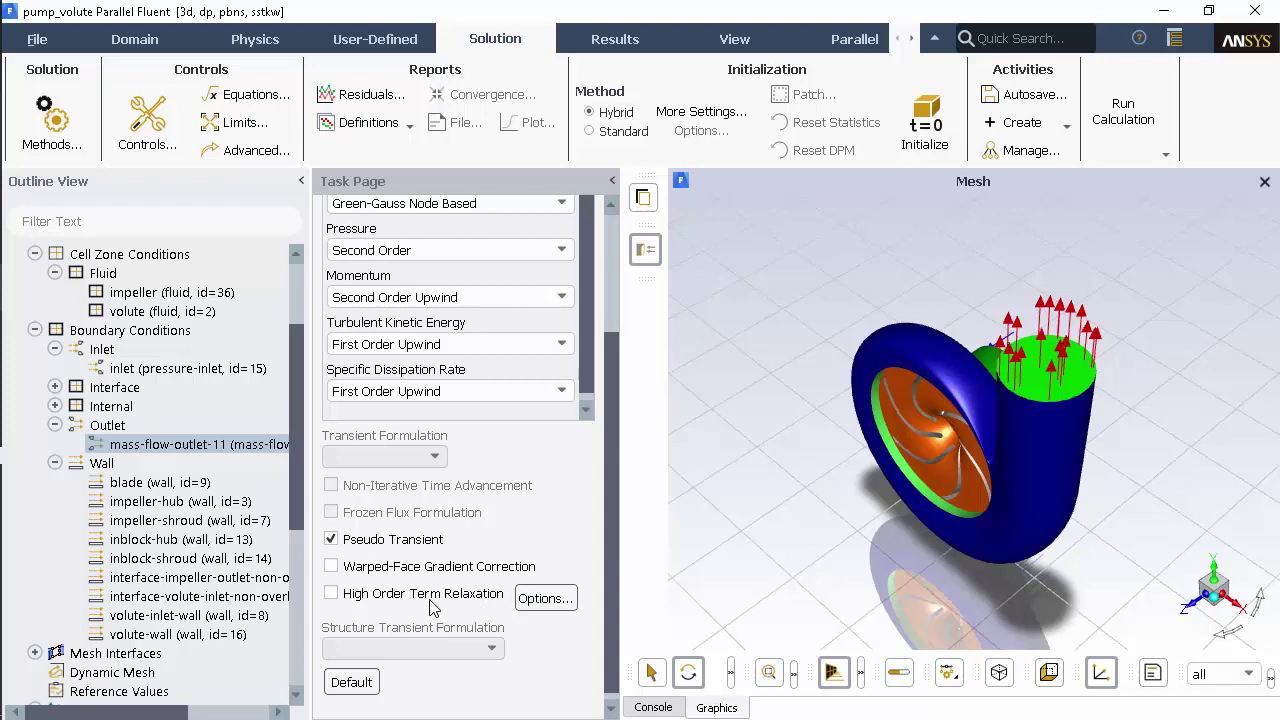
Set the turbulent kinetic energy and specific dissipation rate relaxation factors to 0.5.
{"action": "left_click", "coordinate": [147, 118]}
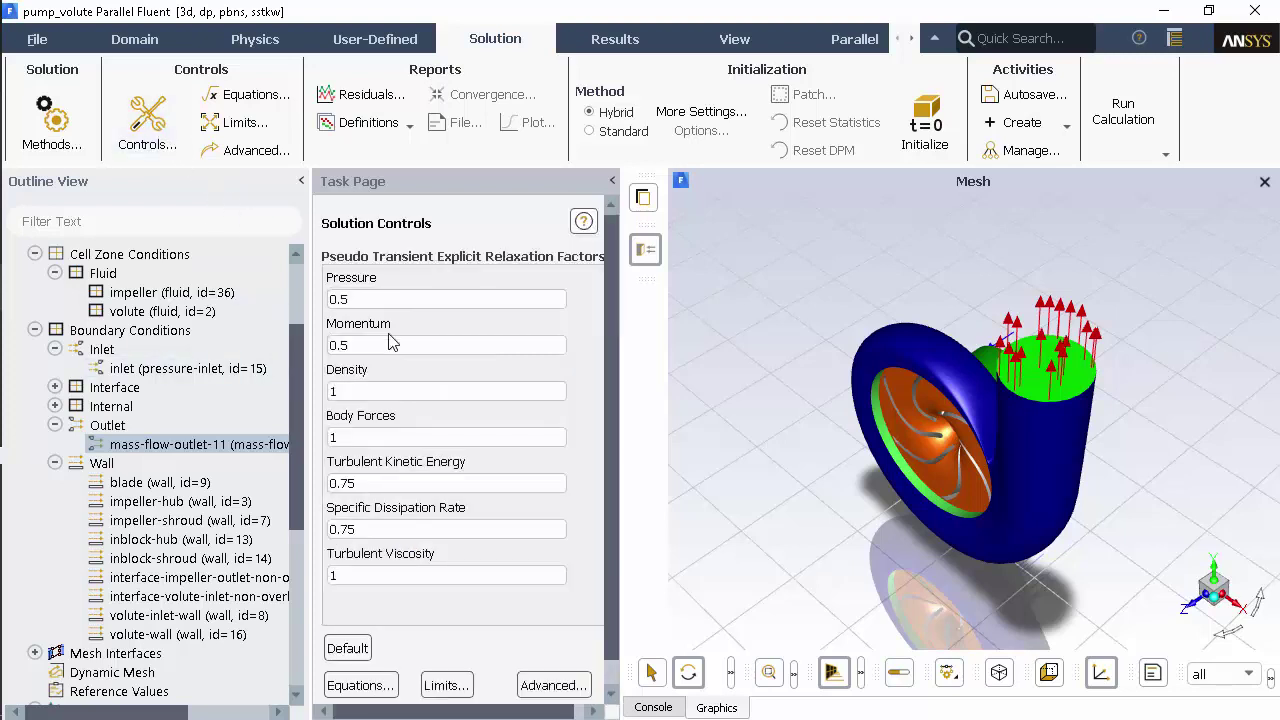
{"action": "type", "text": "0"}
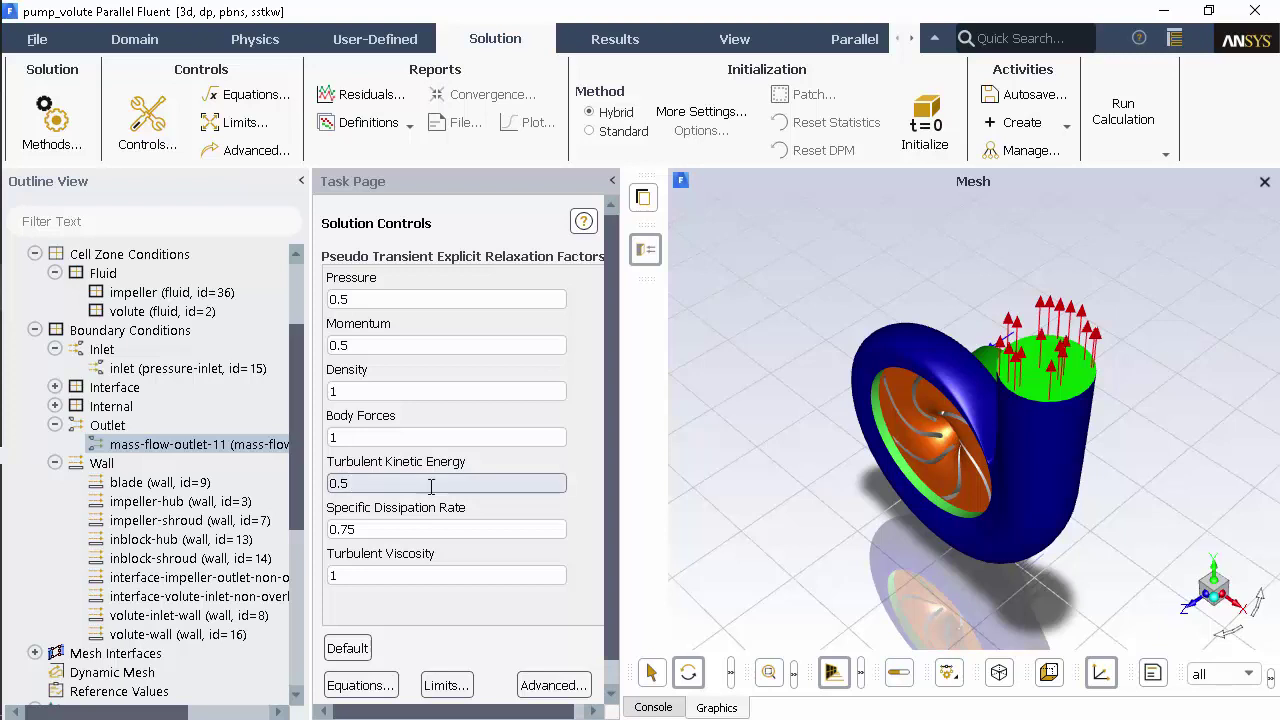
{"action": "left_click", "coordinate": [422, 521]}
{"action": "type", "text": "0."}
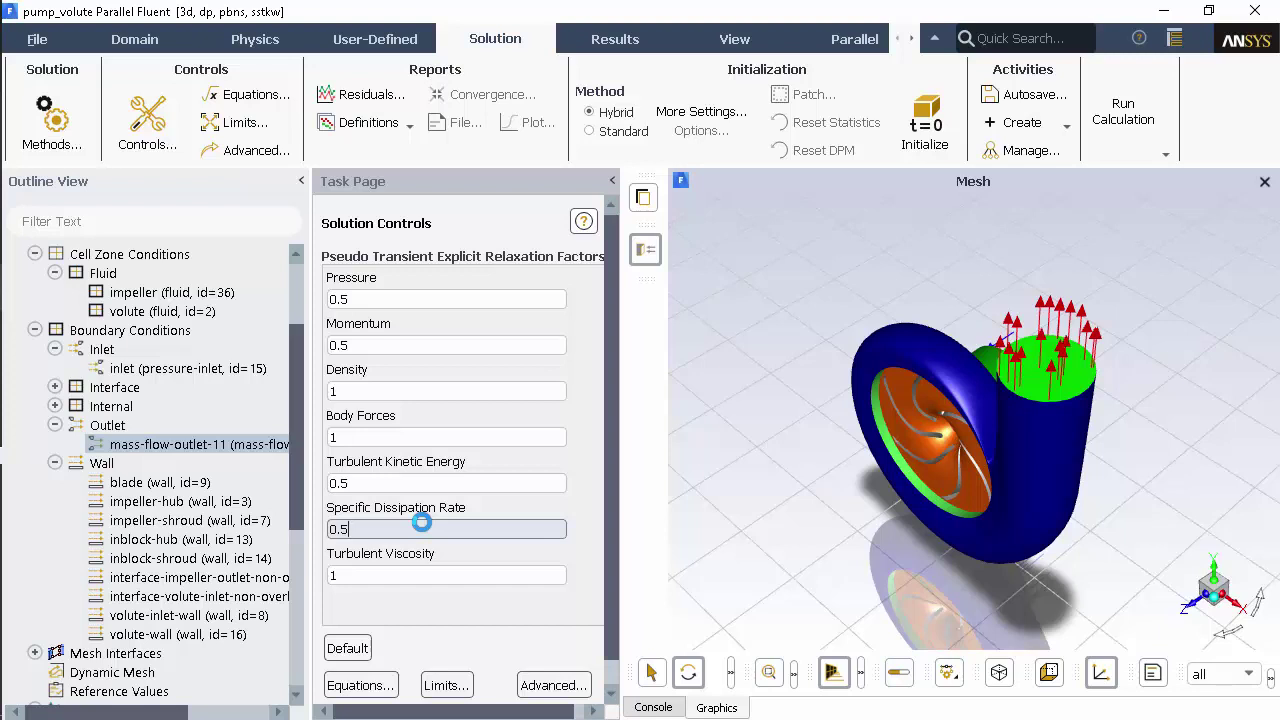
Create a mass-weighted average Total Pressure surface report on mass-flow-outlet-11.
{"action": "left_click", "coordinate": [378, 125]}
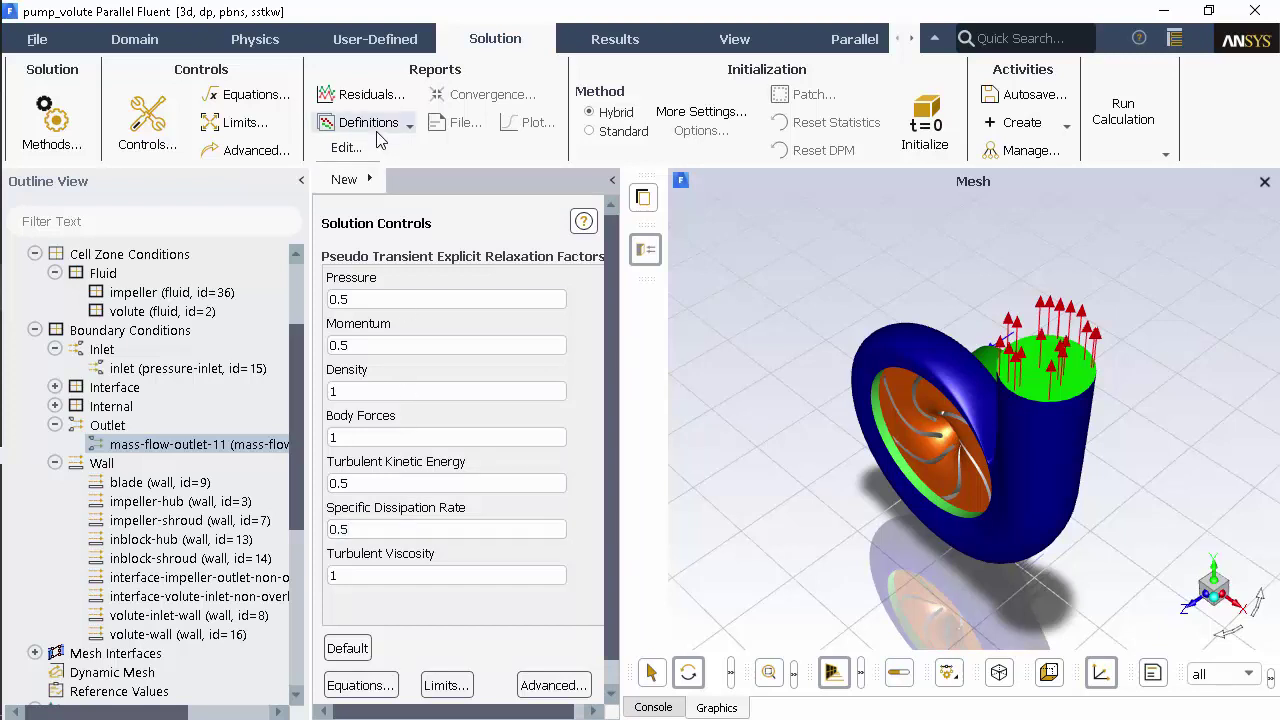
{"action": "mouse_move", "coordinate": [360, 190]}
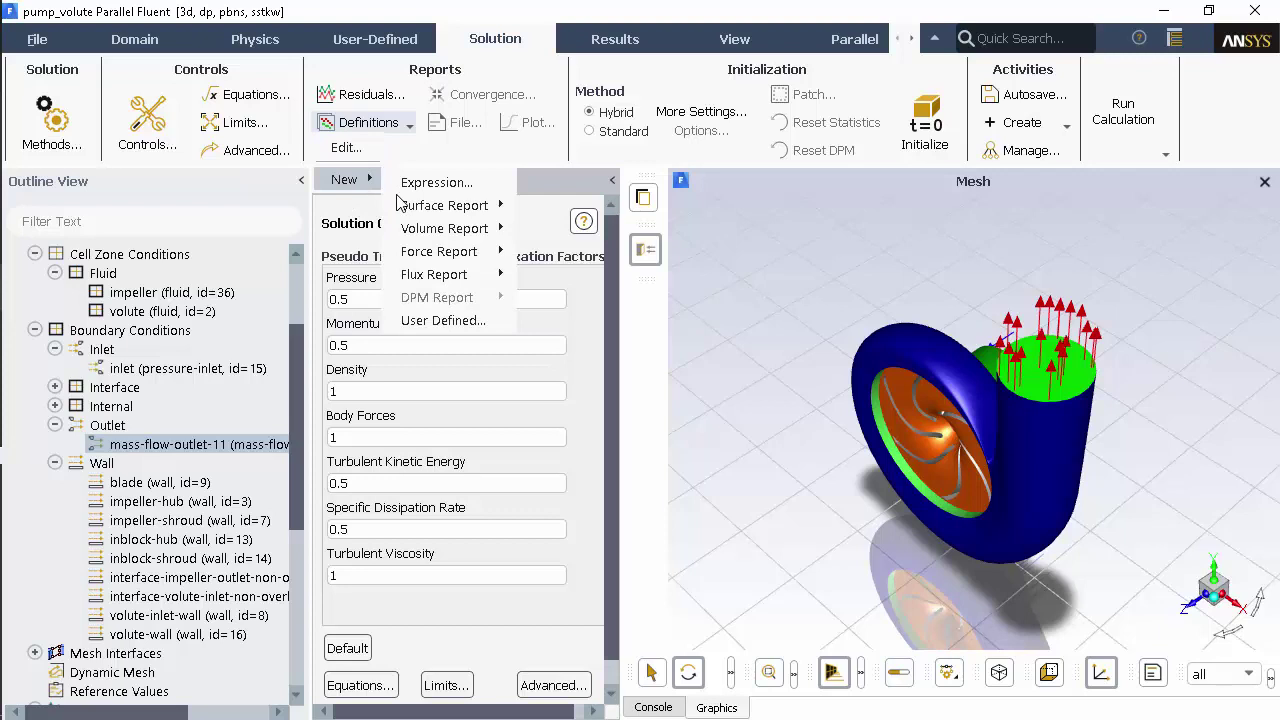
{"action": "mouse_move", "coordinate": [460, 210]}
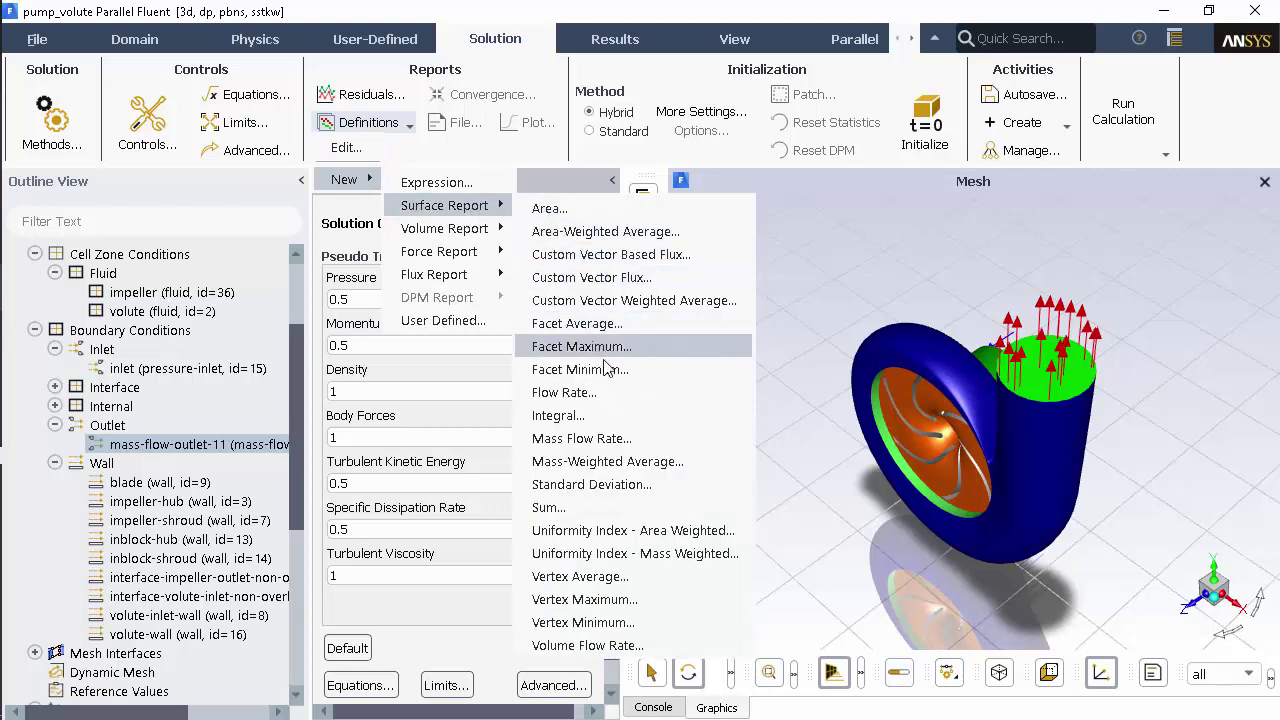
{"action": "left_click", "coordinate": [608, 461]}
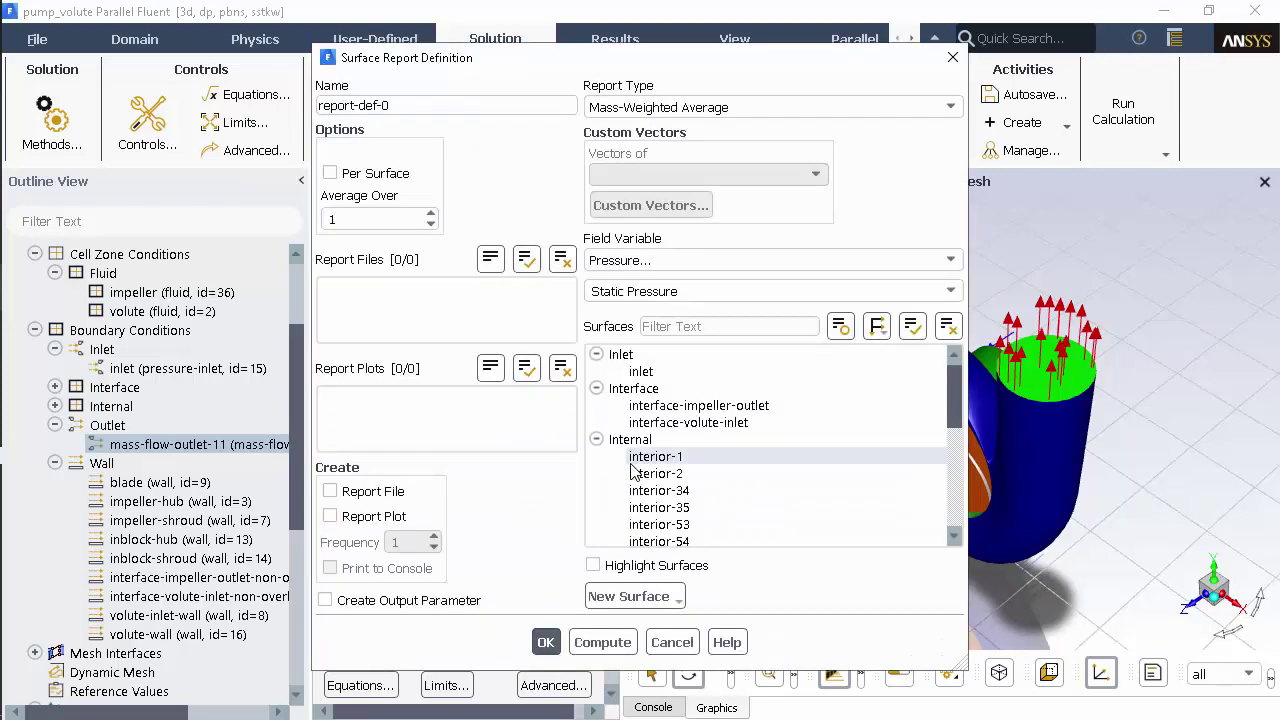
{"action": "left_click", "coordinate": [779, 291]}
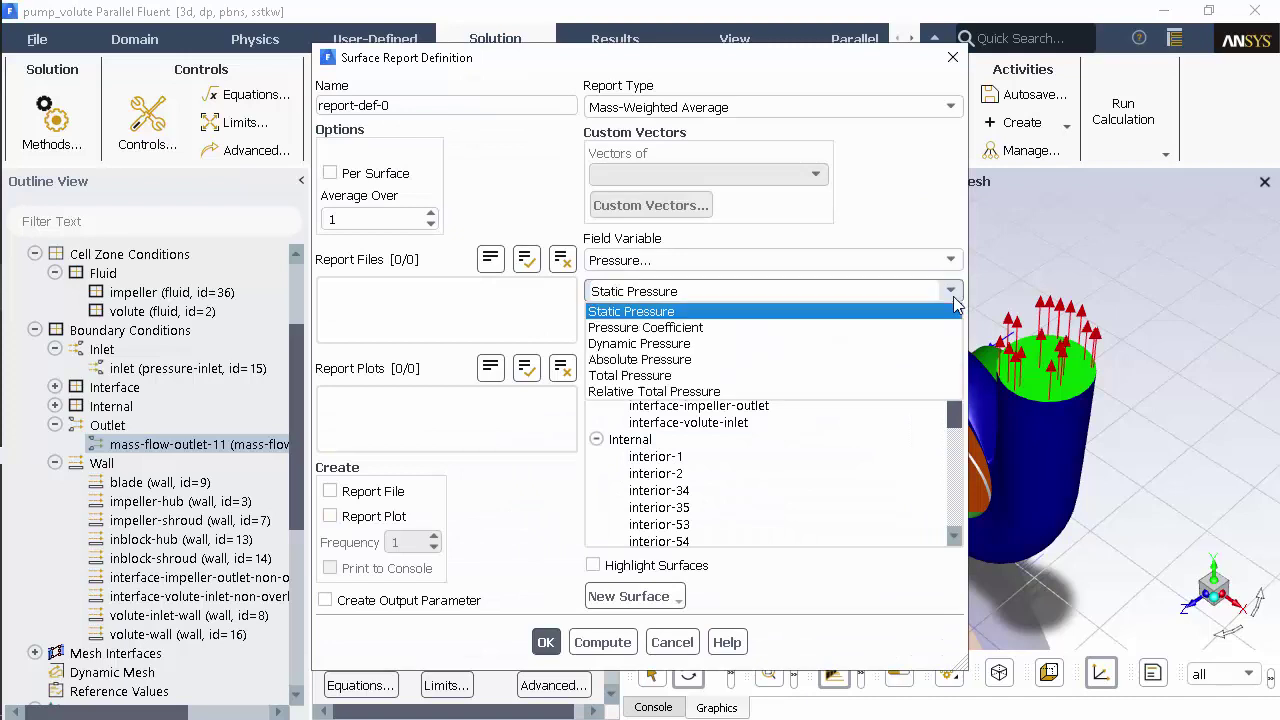
{"action": "left_click", "coordinate": [738, 373]}
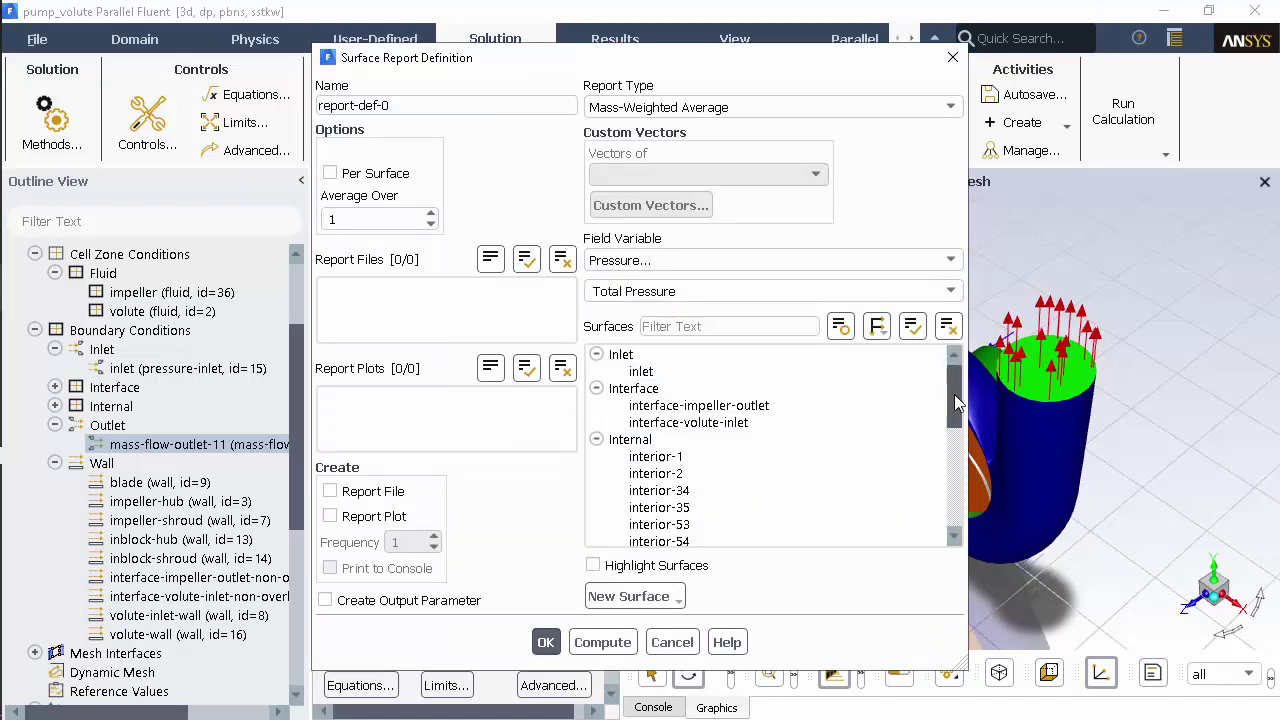
{"action": "left_click_drag", "start_coordinate": [955, 403], "coordinate": [914, 455]}
{"action": "left_click", "coordinate": [880, 456]}
Name the report pressure-out, enable report file, plot and console printing, and save it.
{"action": "left_click", "coordinate": [445, 104]}
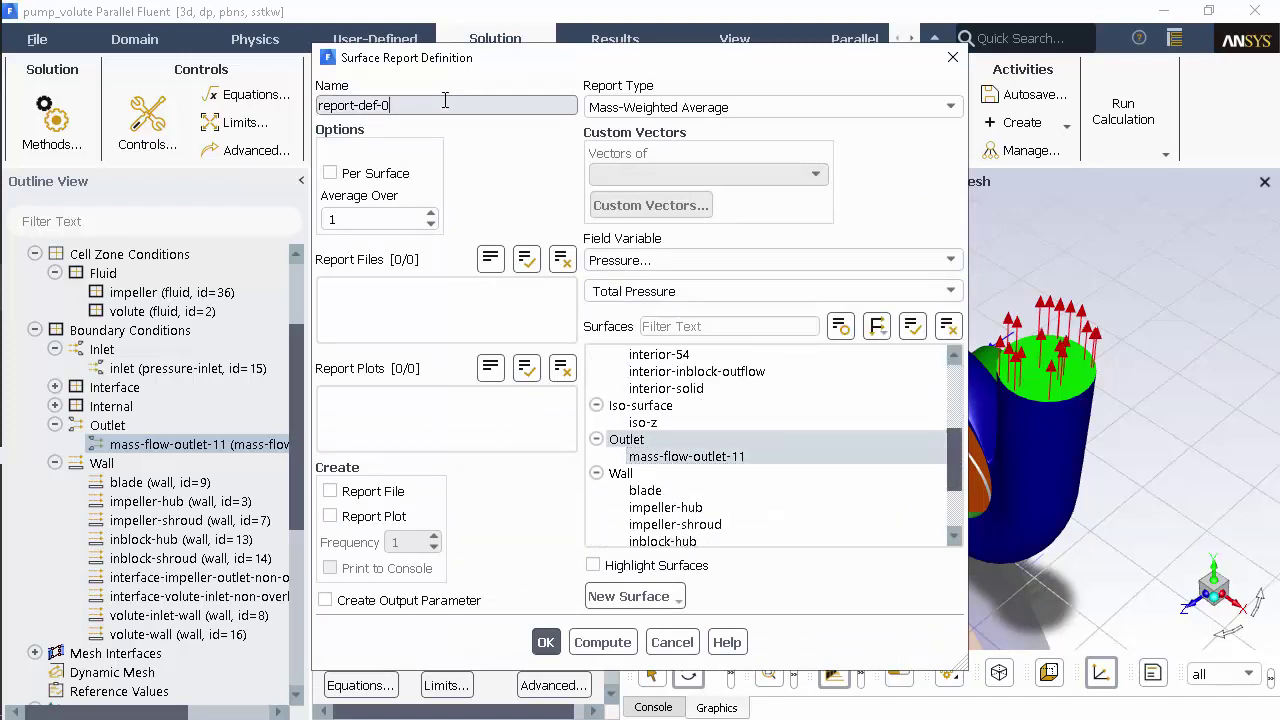
{"action": "triple_click", "coordinate": [445, 104]}
{"action": "type", "text": "pressure-out"}
{"action": "left_click", "coordinate": [388, 491]}
{"action": "left_click", "coordinate": [385, 516]}
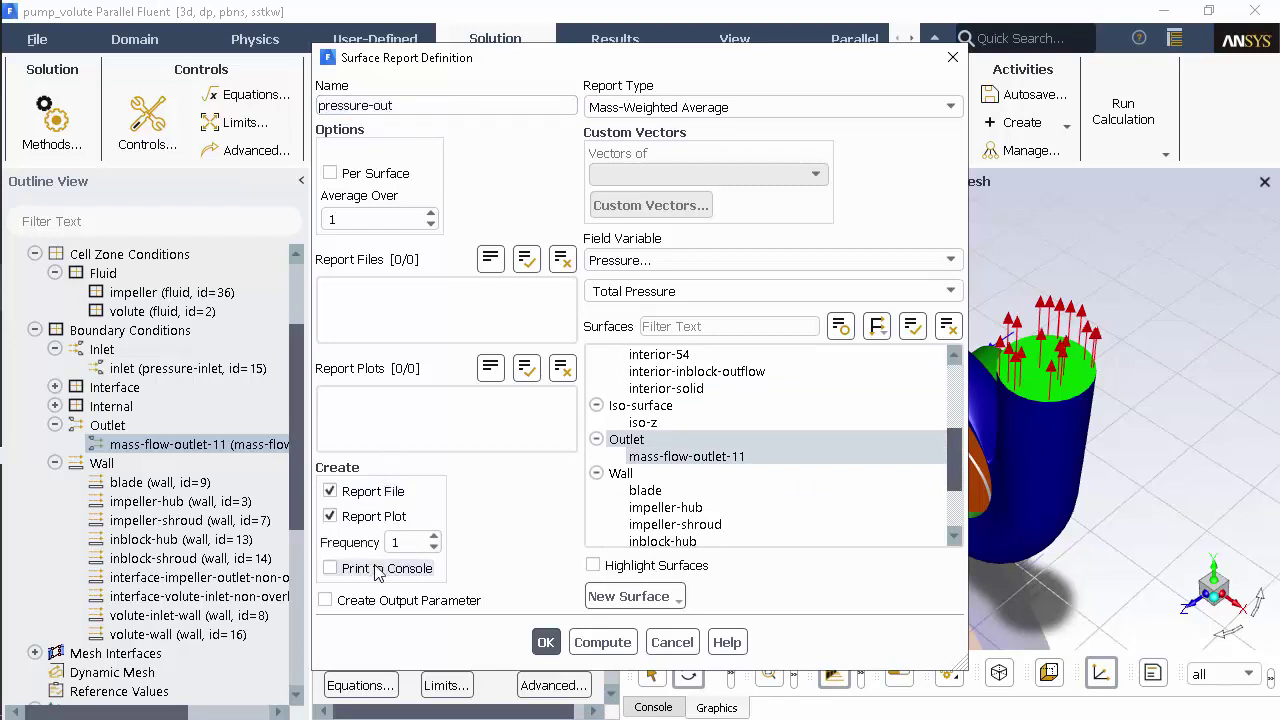
{"action": "left_click", "coordinate": [376, 568]}
{"action": "left_click", "coordinate": [545, 642]}
Start a second mass-weighted average surface report reporting Total Pressure.
{"action": "left_click", "coordinate": [368, 123]}
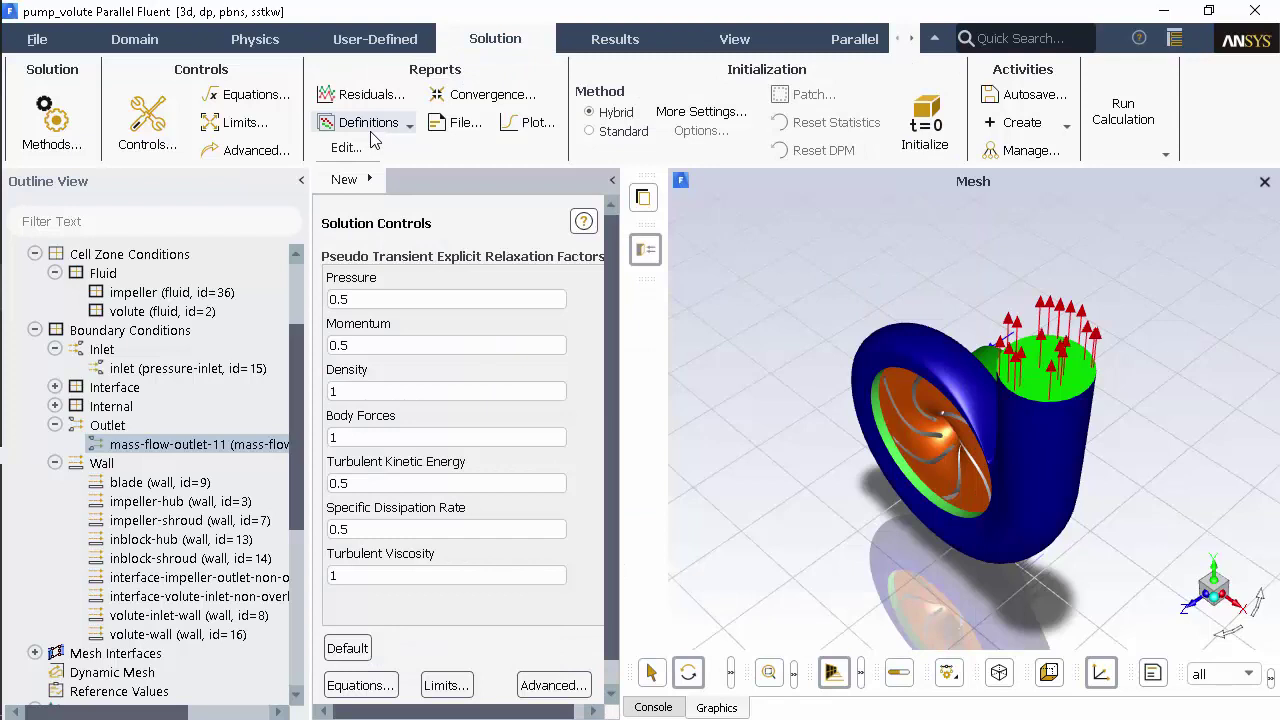
{"action": "mouse_move", "coordinate": [345, 178]}
{"action": "mouse_move", "coordinate": [440, 201]}
{"action": "left_click", "coordinate": [603, 465]}
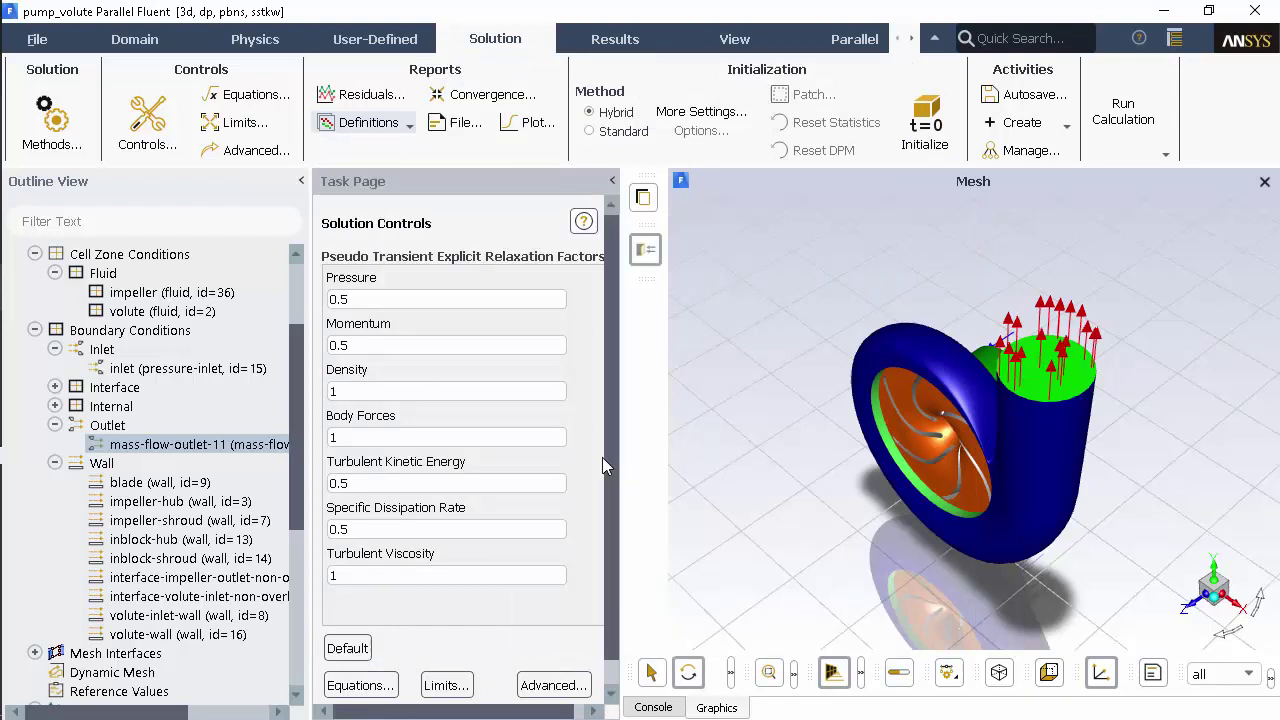
{"action": "scroll", "coordinate": [650, 460], "scroll_direction": "up", "scroll_amount": 4}
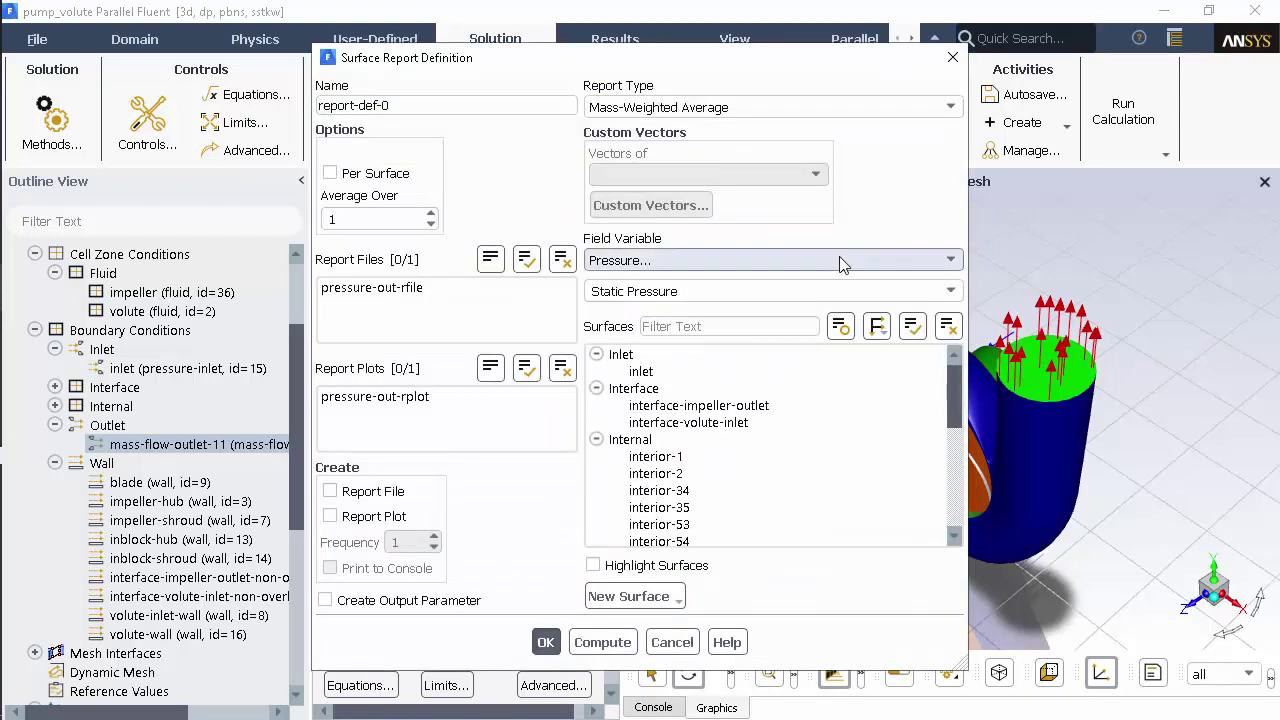
{"action": "left_click", "coordinate": [903, 289]}
{"action": "left_click", "coordinate": [950, 291]}
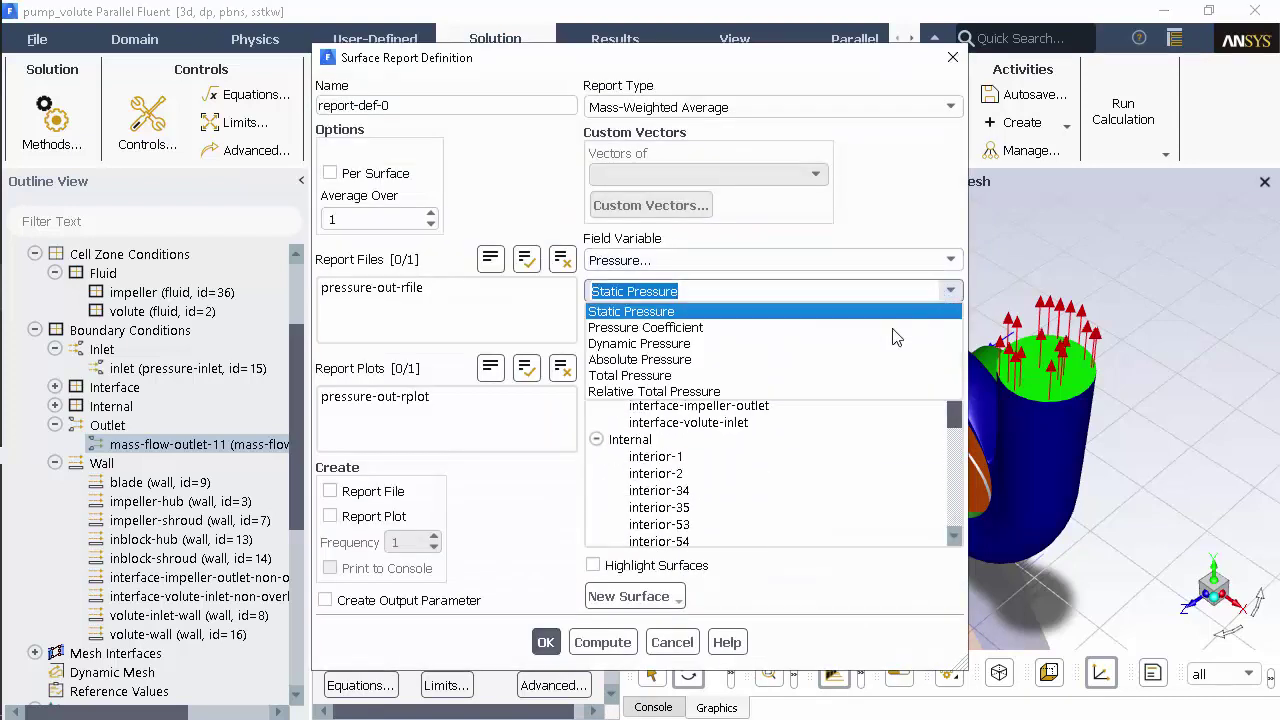
{"action": "left_click", "coordinate": [825, 378]}
Name the second report pressure-in and enable report file, plot and console printing.
{"action": "triple_click", "coordinate": [413, 107]}
{"action": "type", "text": "p"}
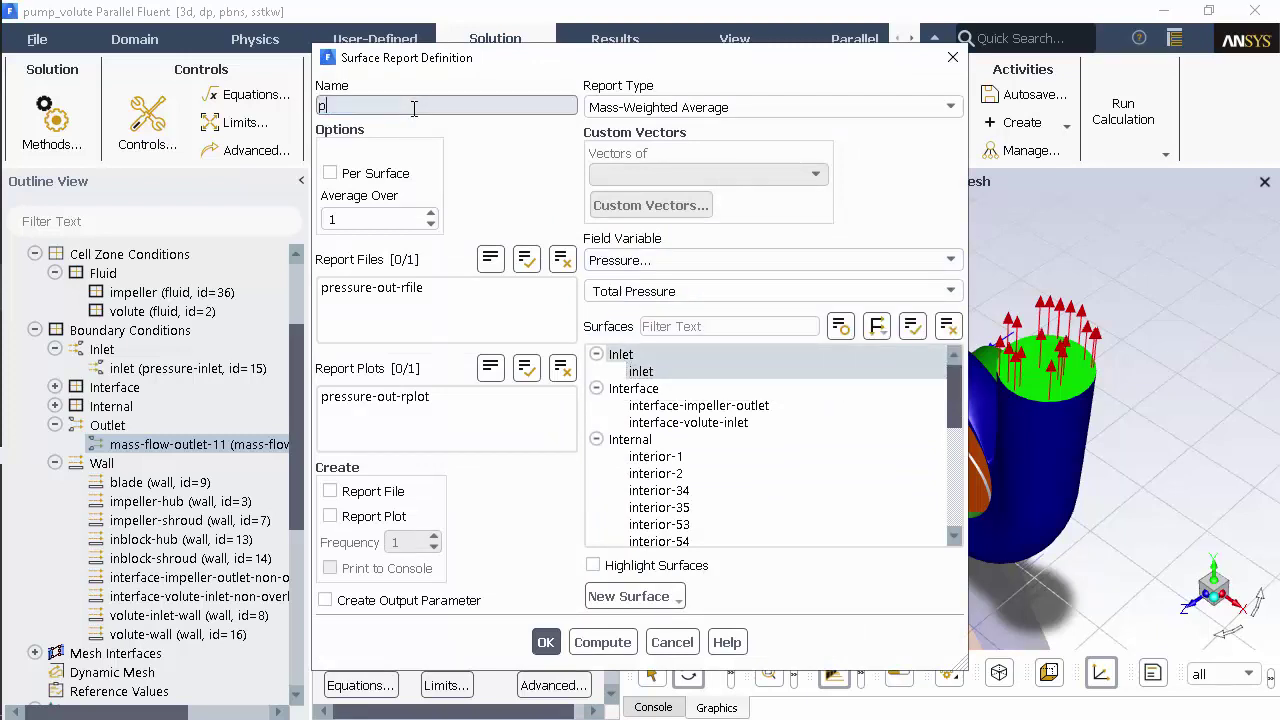
{"action": "type", "text": "ressure-in"}
{"action": "left_click", "coordinate": [382, 491]}
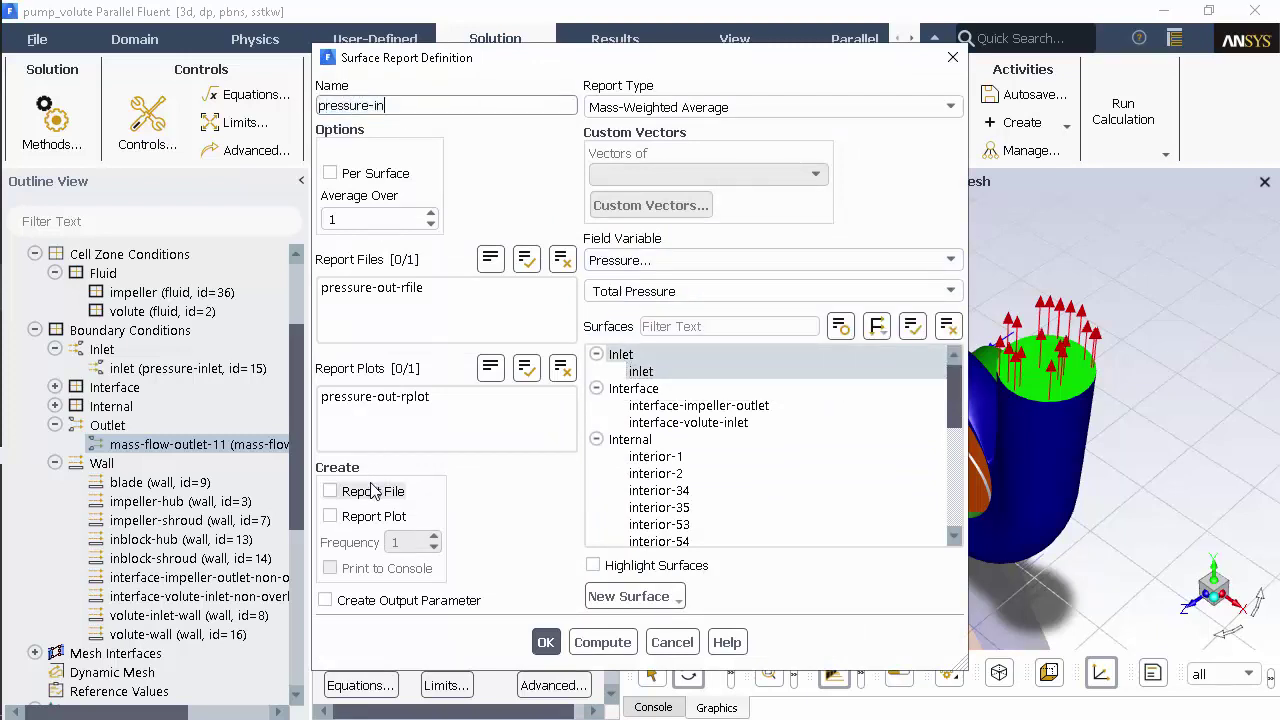
{"action": "left_click", "coordinate": [382, 516]}
{"action": "left_click", "coordinate": [386, 568]}
Save pressure-in and build an expression report ({pressure-out}-{pressure-in})/(998.2*9.81).
{"action": "left_click", "coordinate": [546, 642]}
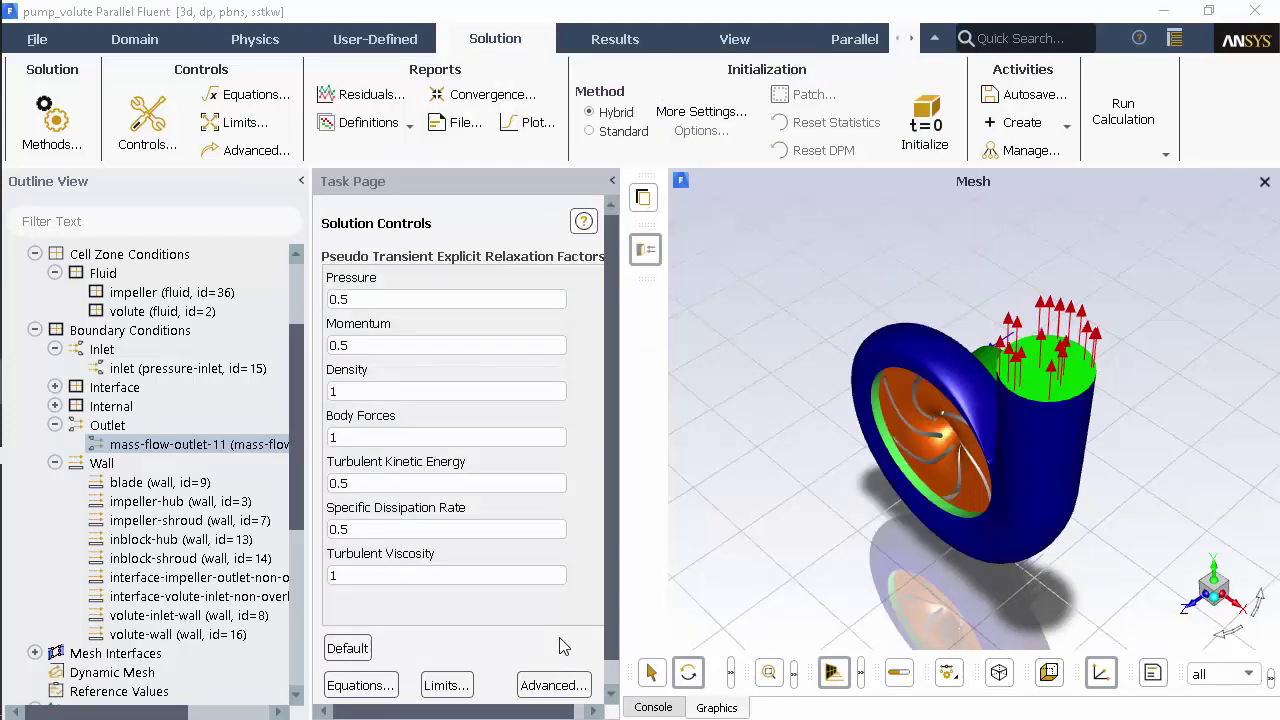
{"action": "left_click", "coordinate": [381, 130]}
{"action": "mouse_move", "coordinate": [365, 181]}
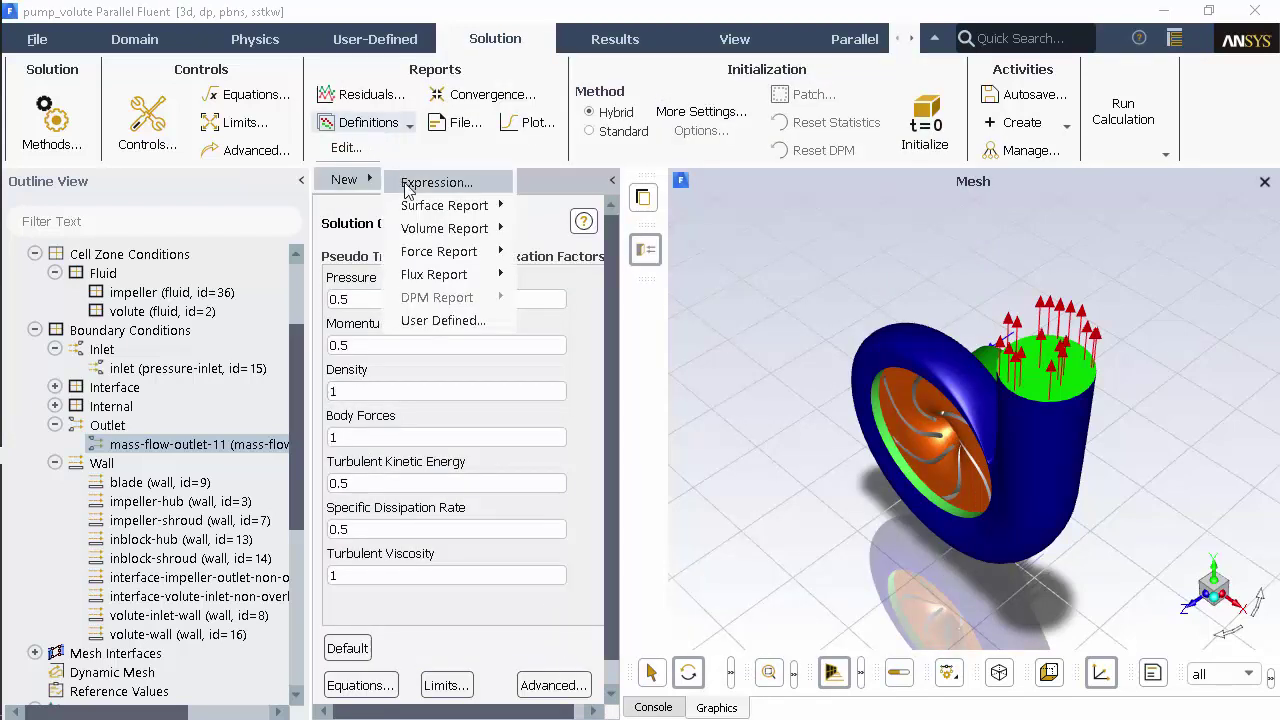
{"action": "left_click", "coordinate": [410, 181]}
{"action": "type", "text": "("}
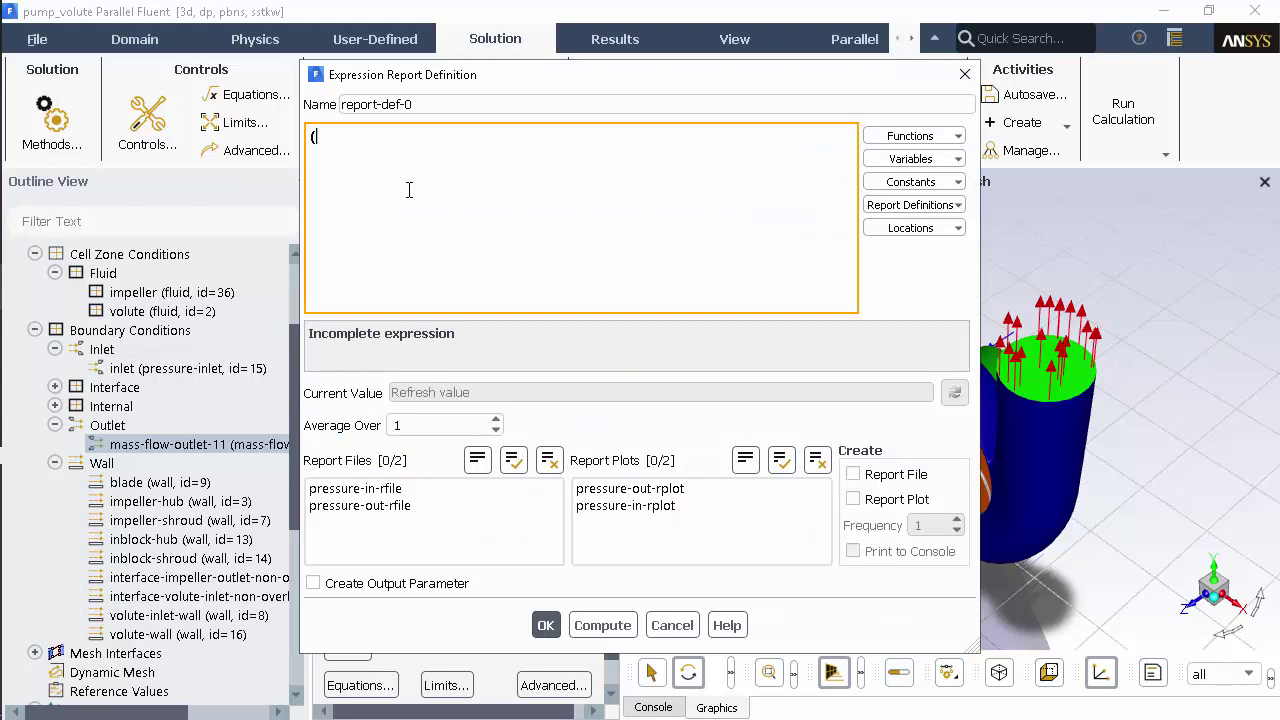
{"action": "left_click", "coordinate": [905, 205]}
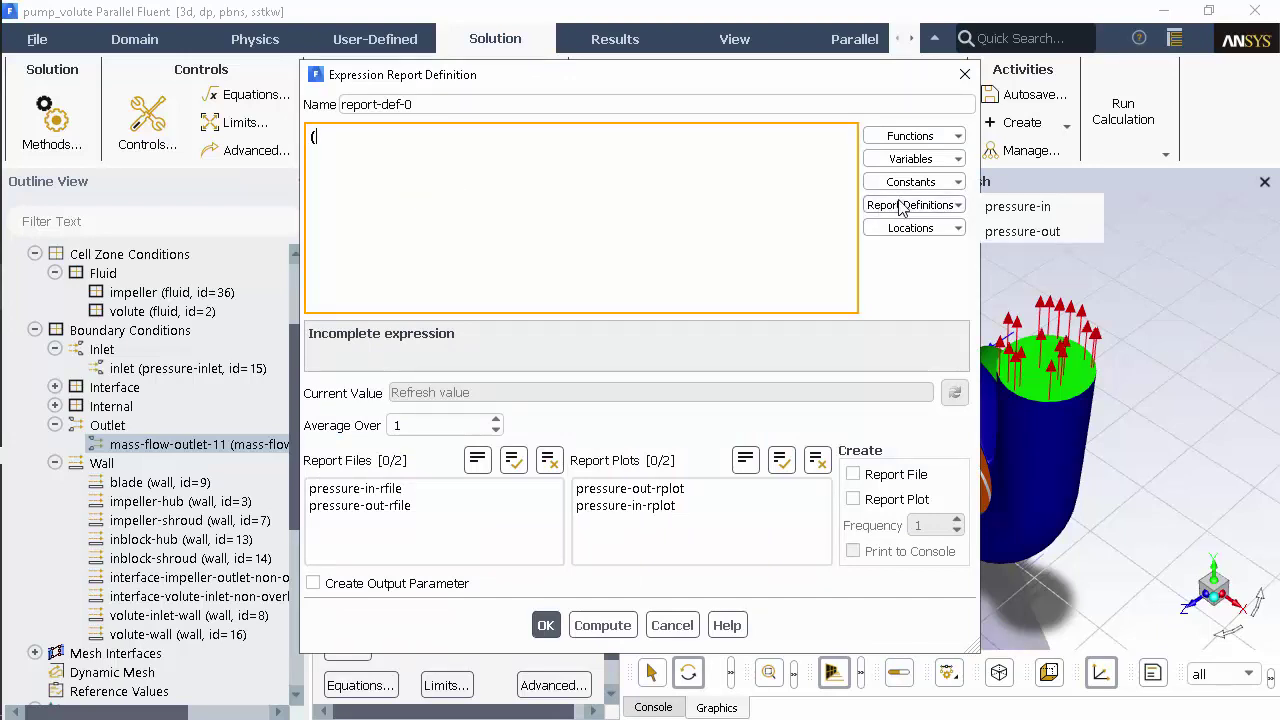
{"action": "left_click", "coordinate": [998, 231]}
{"action": "type", "text": "-out}"}
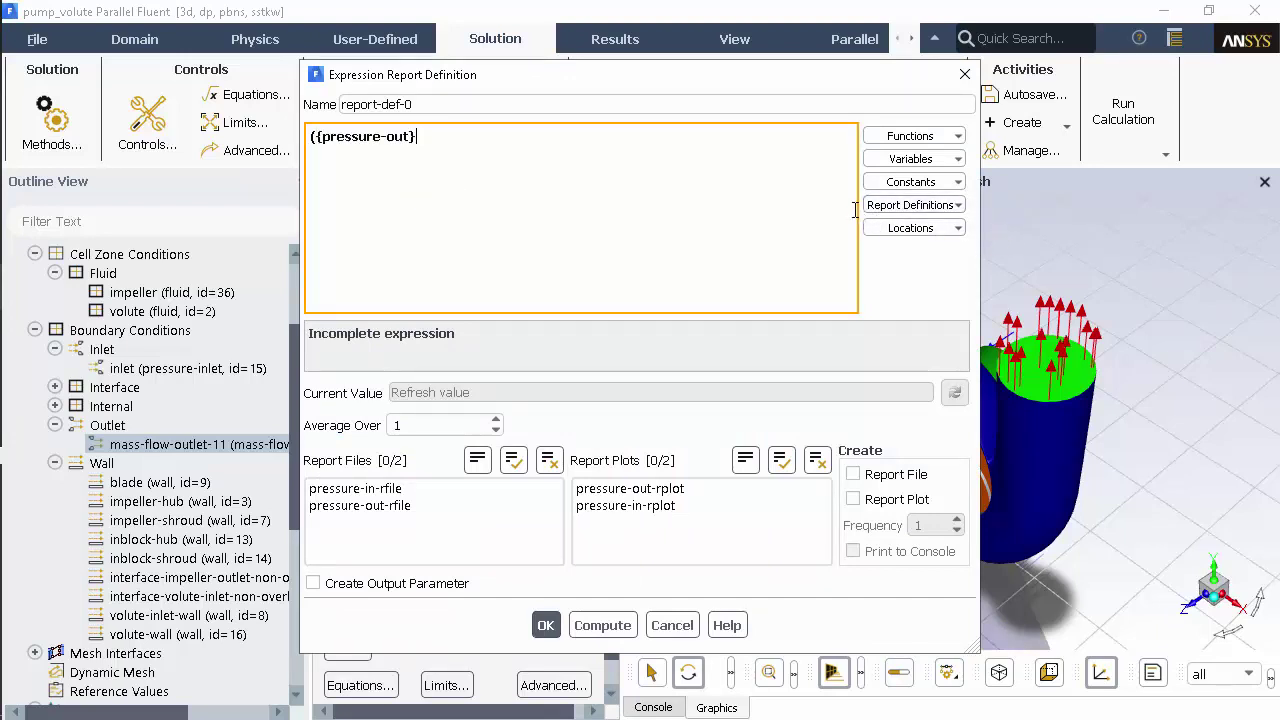
{"action": "left_click", "coordinate": [910, 205]}
{"action": "left_click", "coordinate": [1018, 208]}
{"action": "type", "text": ")/(99"}
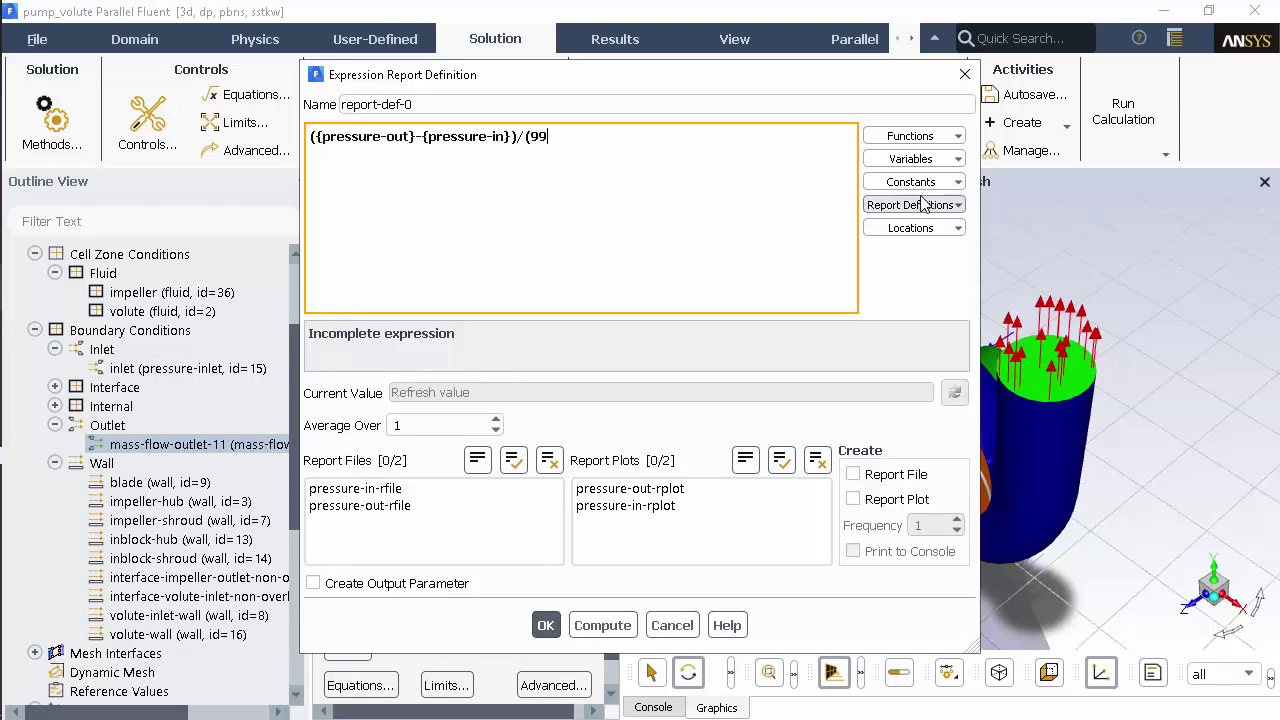
{"action": "type", "text": "8.2*9.81)"}
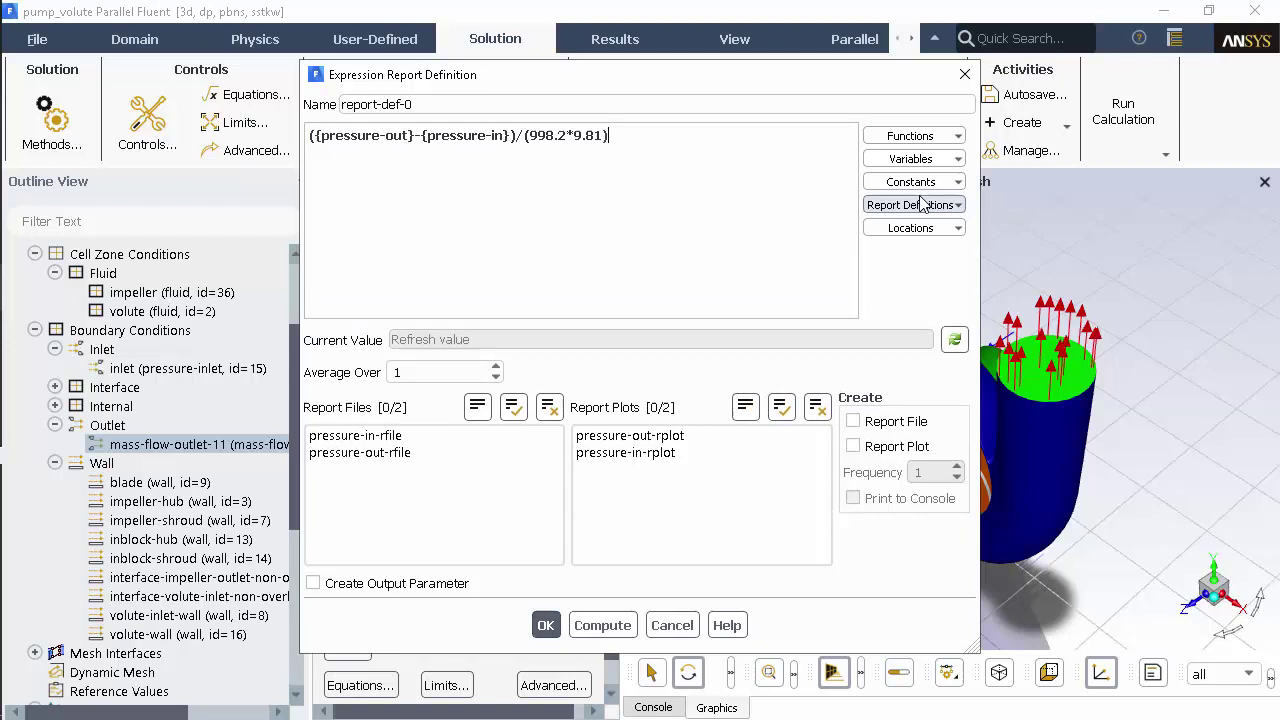
Name the expression report head, enable report file, plot and console printing, and save it.
{"action": "triple_click", "coordinate": [418, 104]}
{"action": "type", "text": "head"}
{"action": "left_click", "coordinate": [880, 421]}
{"action": "left_click", "coordinate": [882, 446]}
{"action": "left_click", "coordinate": [885, 498]}
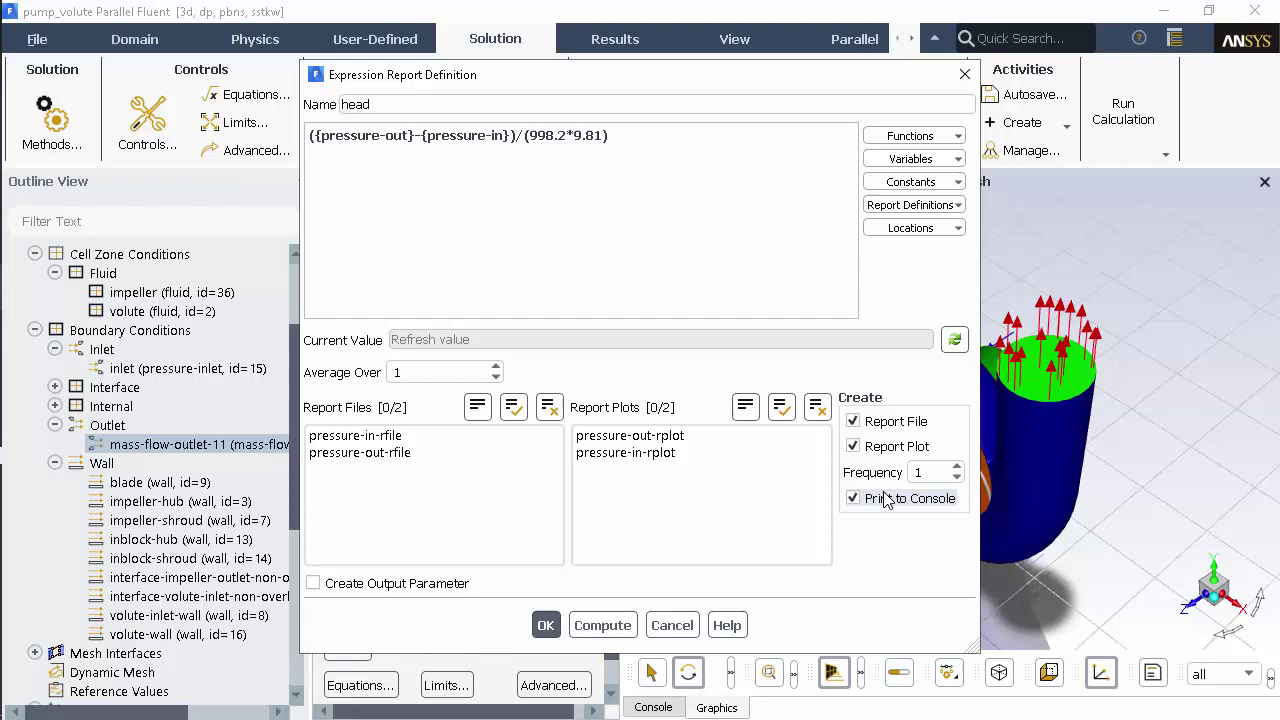
{"action": "left_click", "coordinate": [549, 625]}
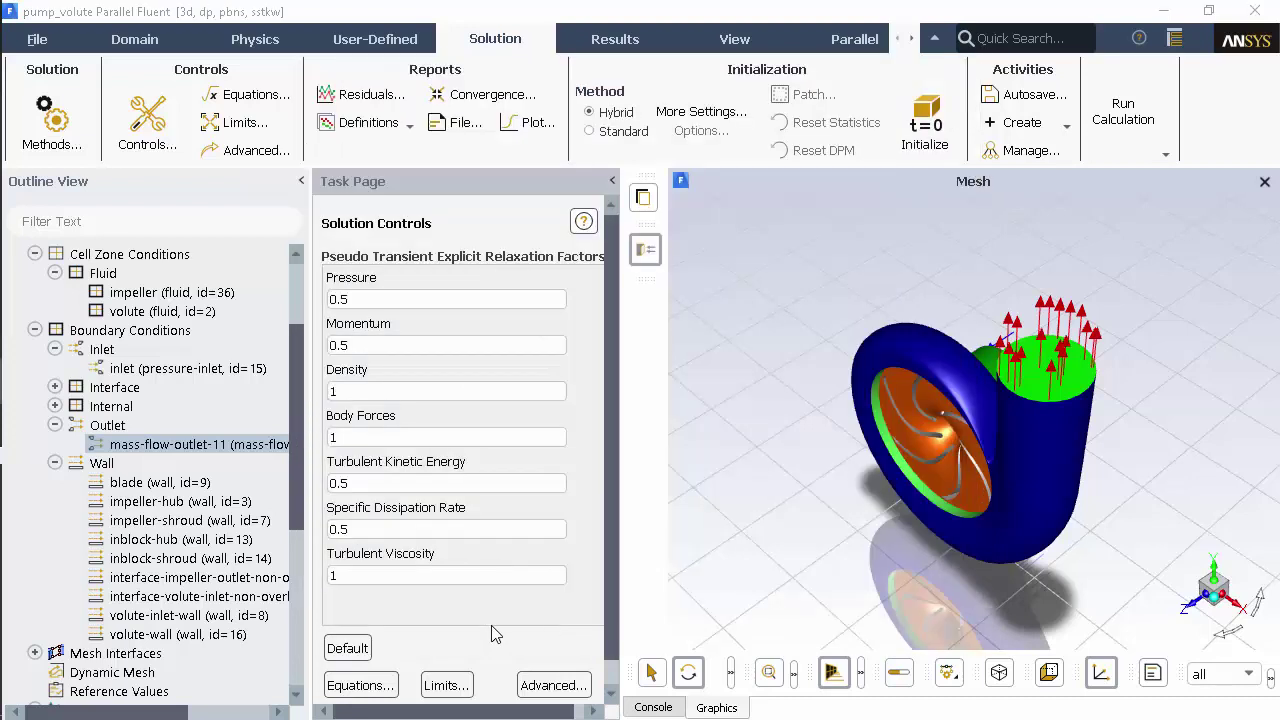
Turn on Compute Local Scale for residuals with local scaling as the reporting option.
{"action": "left_click", "coordinate": [369, 96]}
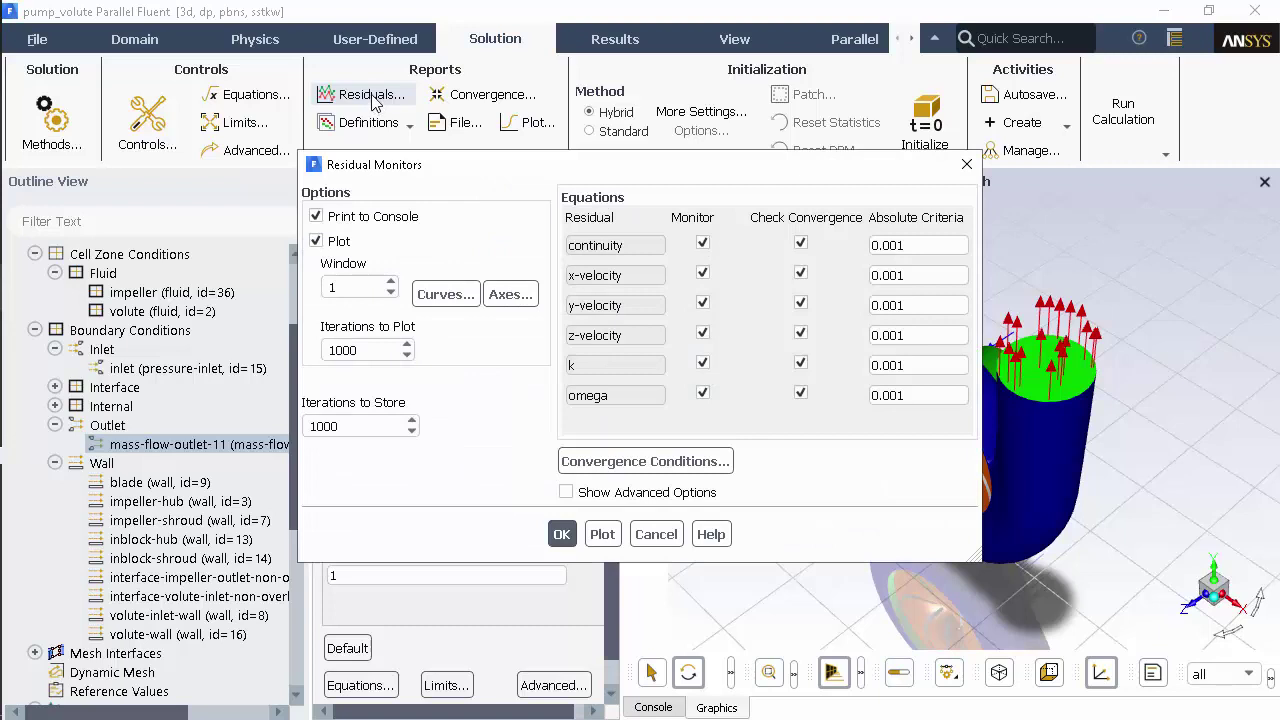
{"action": "left_click", "coordinate": [568, 492]}
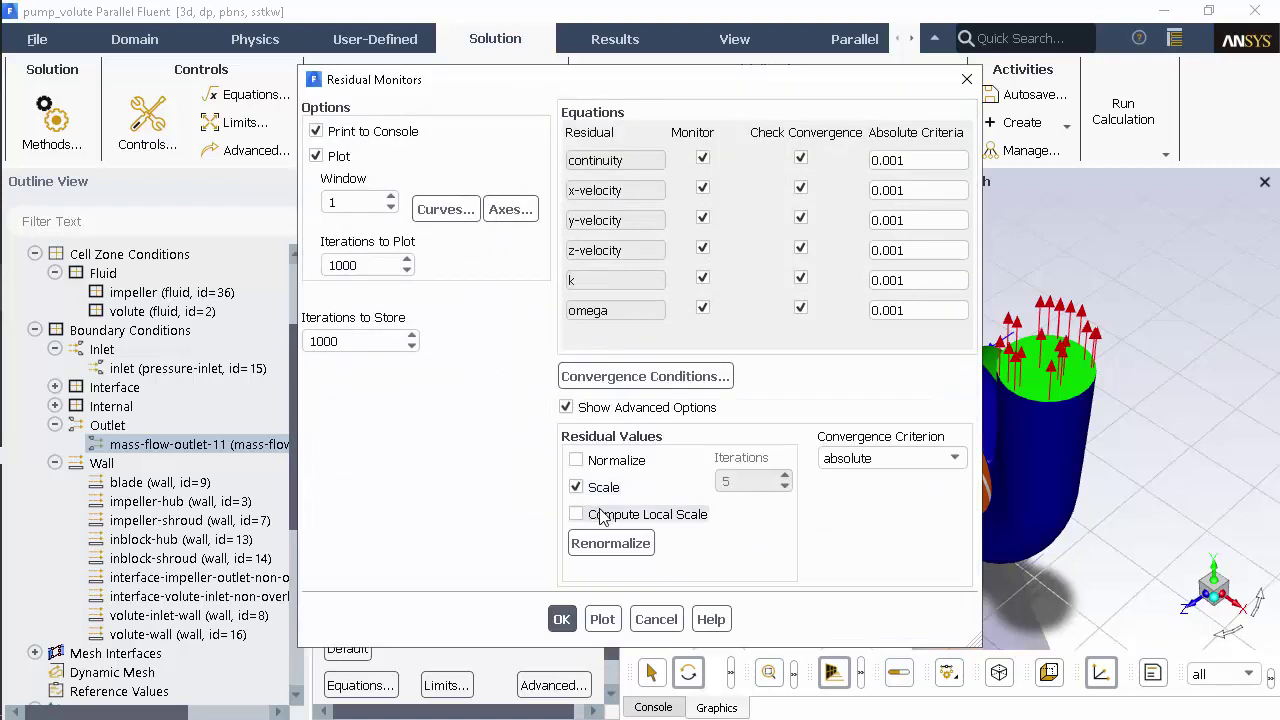
{"action": "left_click", "coordinate": [600, 516]}
{"action": "left_click", "coordinate": [780, 528]}
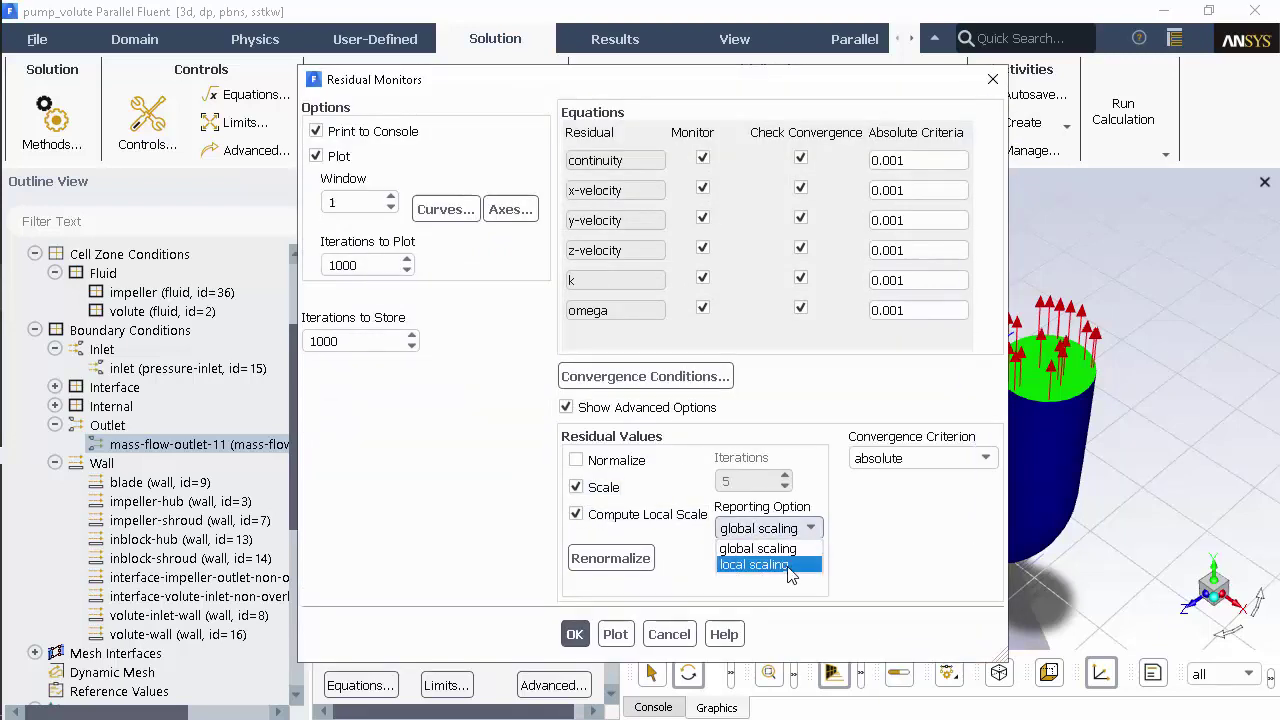
{"action": "left_click", "coordinate": [788, 566]}
{"action": "left_click", "coordinate": [575, 633]}
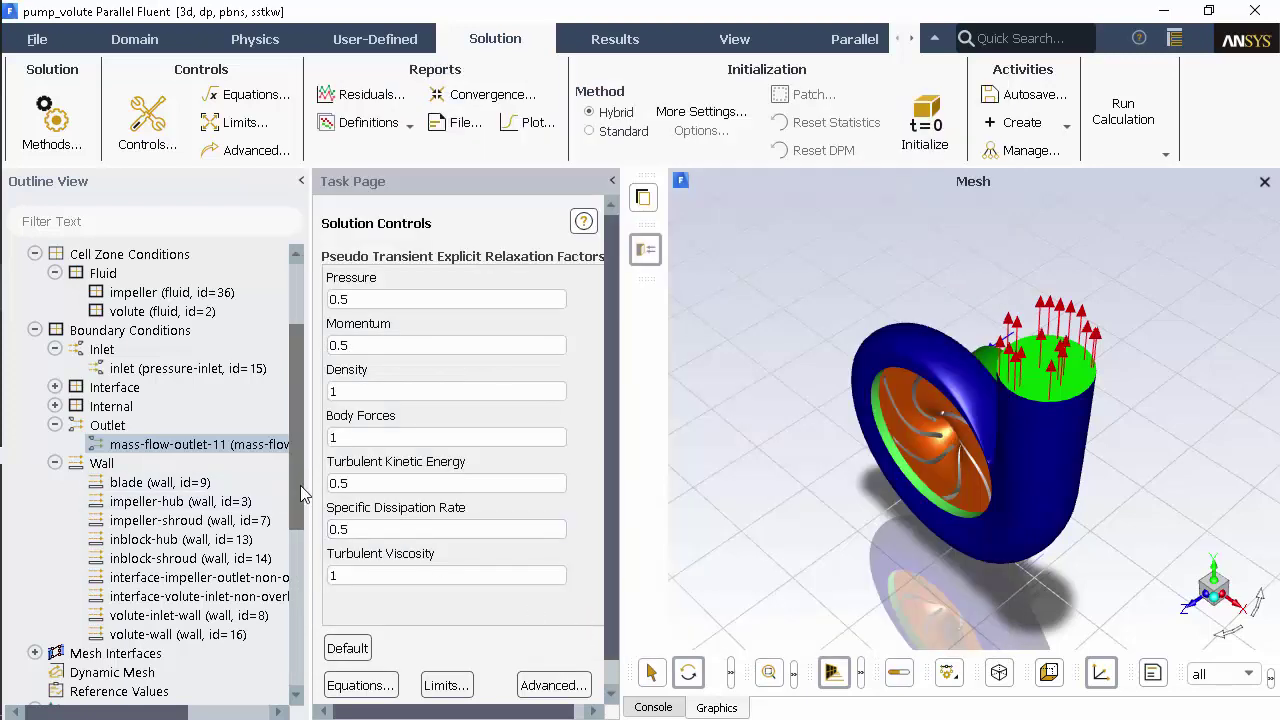
Set time scale factor 5 and 300 iterations, then initialize and run the calculation.
{"action": "left_click_drag", "start_coordinate": [296, 491], "coordinate": [305, 567]}
{"action": "scroll", "coordinate": [305, 567], "scroll_direction": "down", "scroll_amount": 2}
{"action": "left_click", "coordinate": [114, 631]}
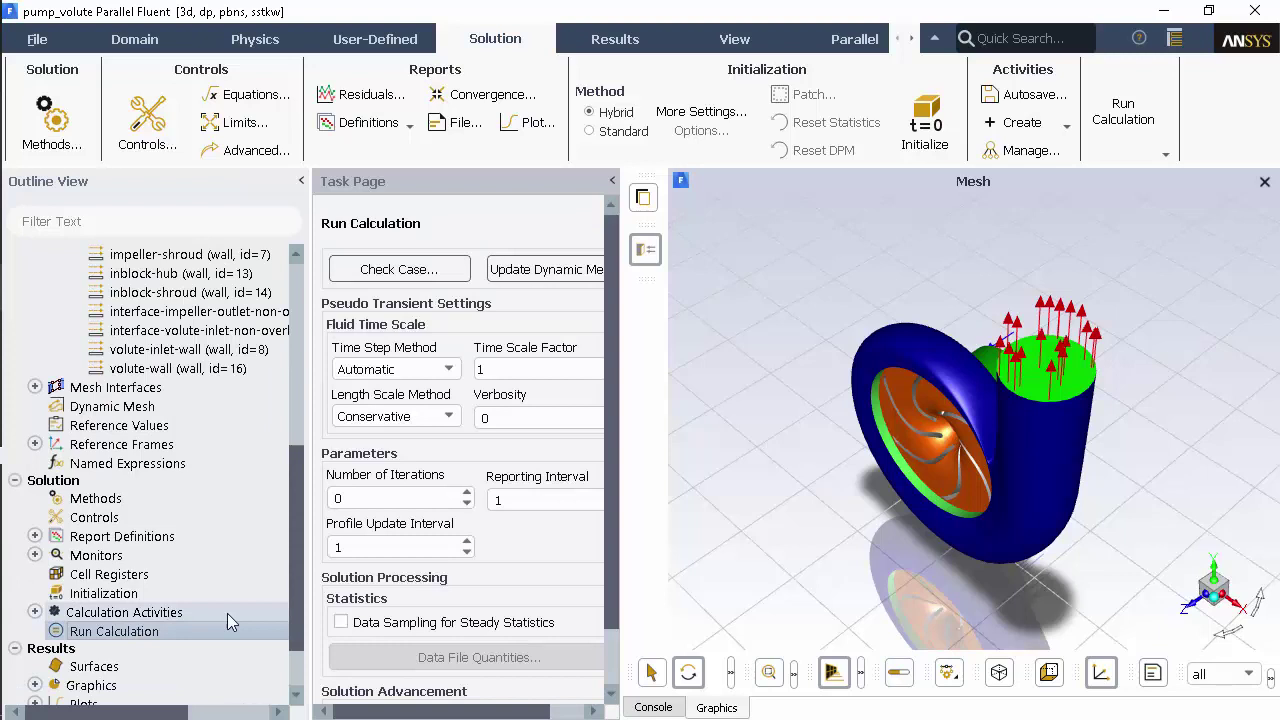
{"action": "double_click", "coordinate": [535, 369]}
{"action": "type", "text": "5"}
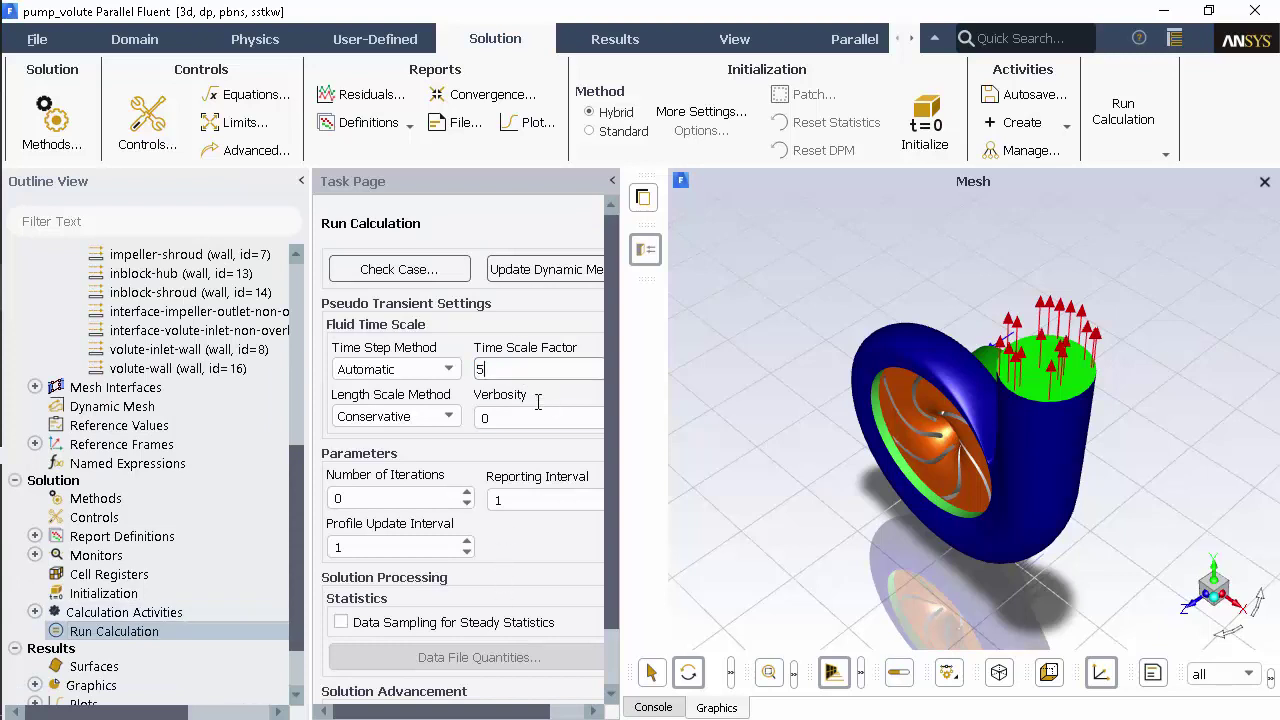
{"action": "double_click", "coordinate": [379, 492]}
{"action": "type", "text": "300"}
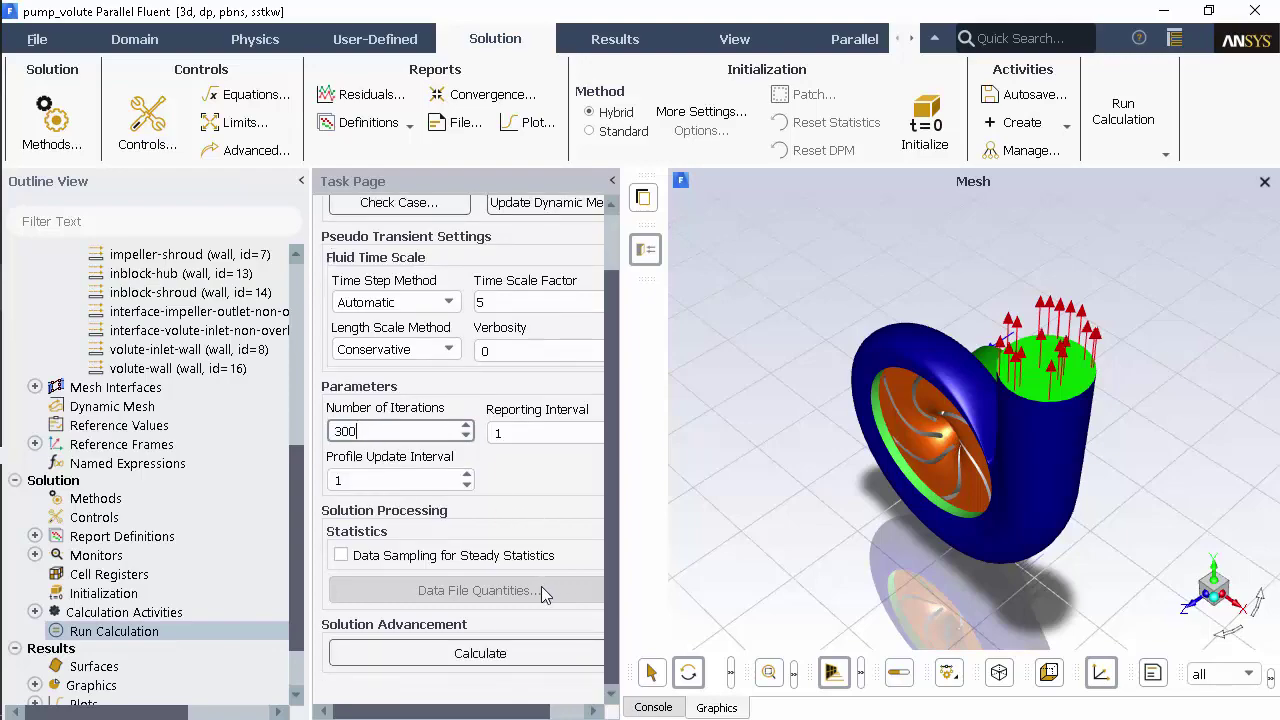
{"action": "scroll", "coordinate": [548, 598], "scroll_direction": "down", "scroll_amount": 1}
{"action": "left_click", "coordinate": [548, 655]}
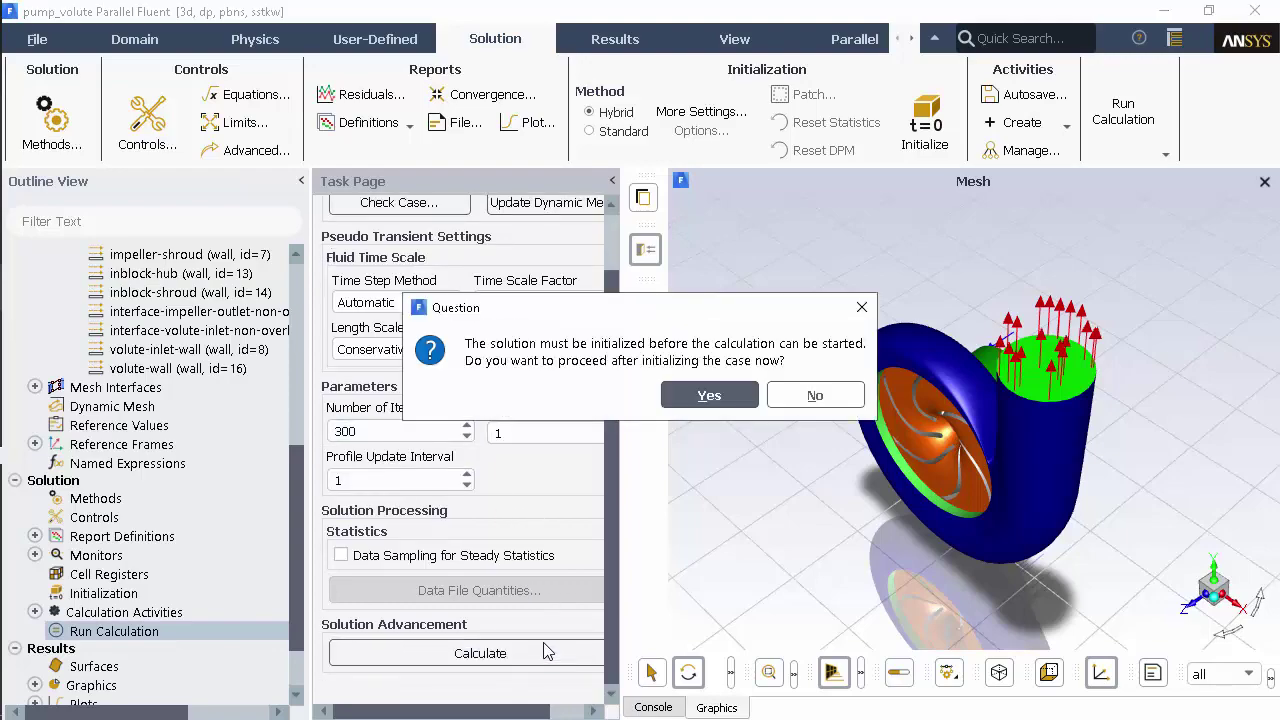
{"action": "left_click", "coordinate": [712, 400]}
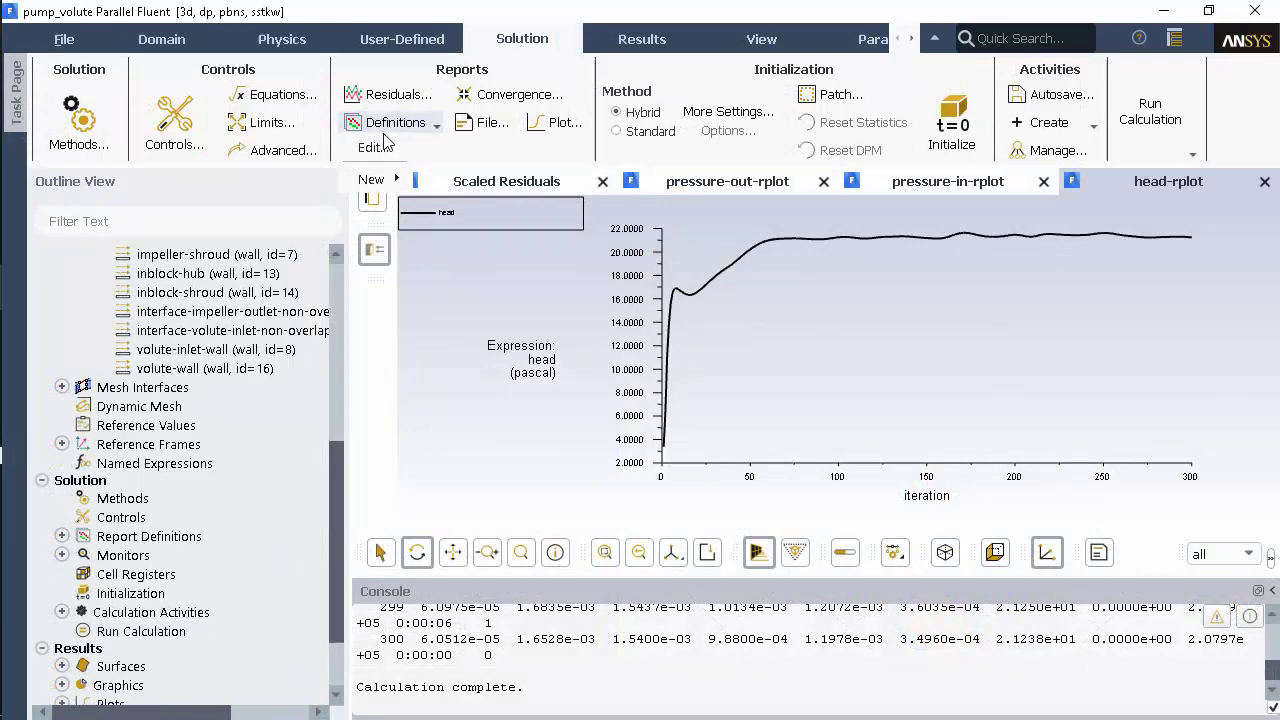
Compute the head report definition to print its converged value, 21.238298.
{"action": "left_click", "coordinate": [388, 145]}
{"action": "left_click_drag", "start_coordinate": [425, 128], "coordinate": [224, 84]}
{"action": "left_click", "coordinate": [160, 141]}
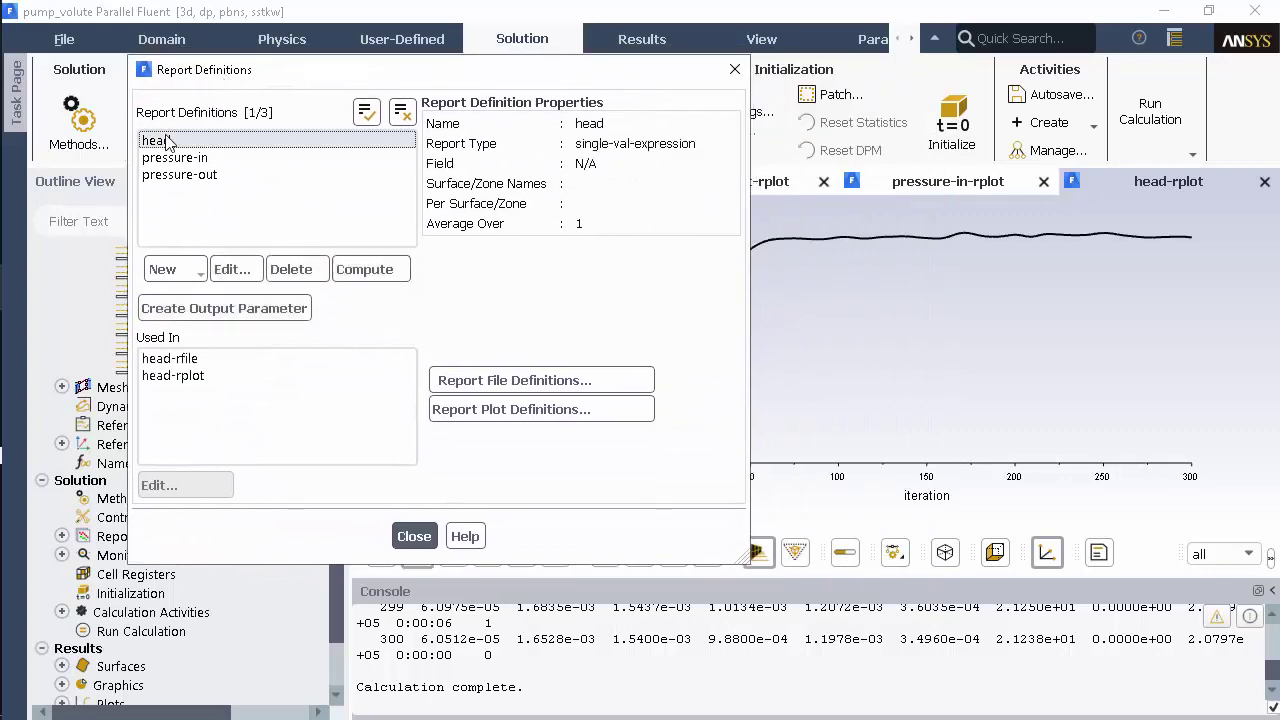
{"action": "left_click", "coordinate": [370, 272]}
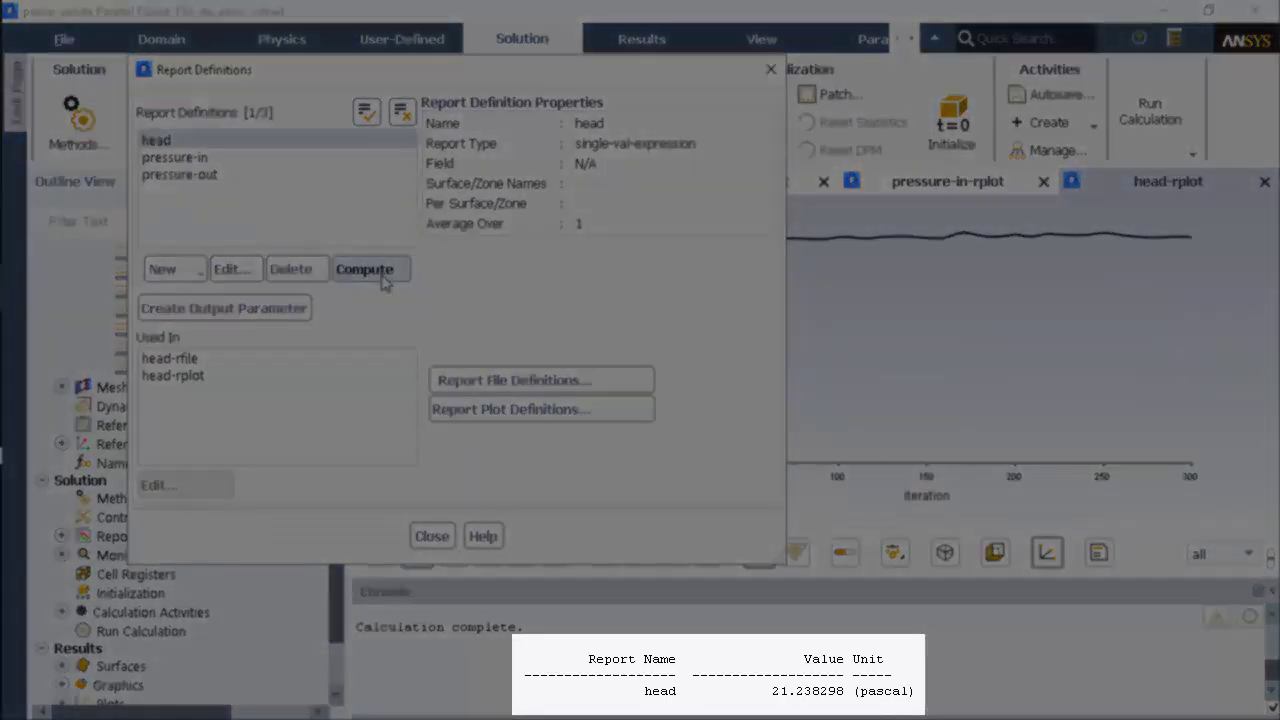
{"action": "left_click", "coordinate": [432, 536]}
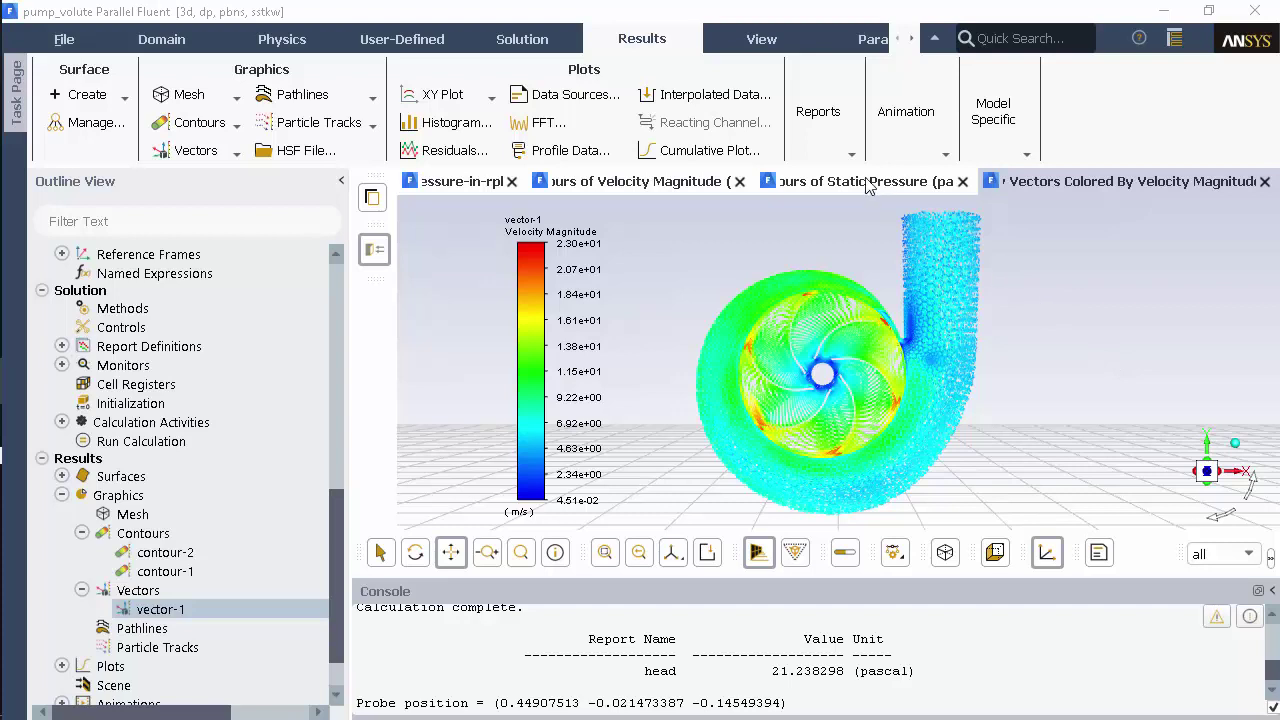
Display the static pressure contour, then the velocity magnitude contour.
{"action": "left_click", "coordinate": [808, 181]}
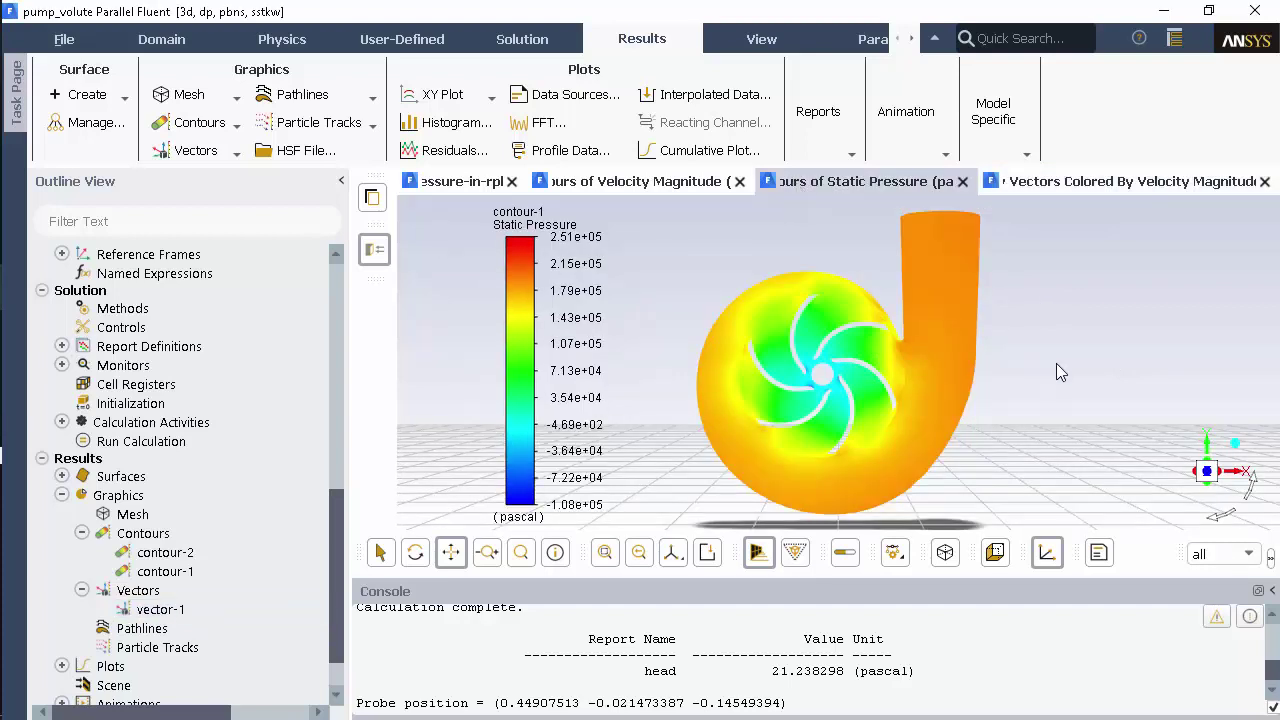
{"action": "left_click", "coordinate": [650, 183]}
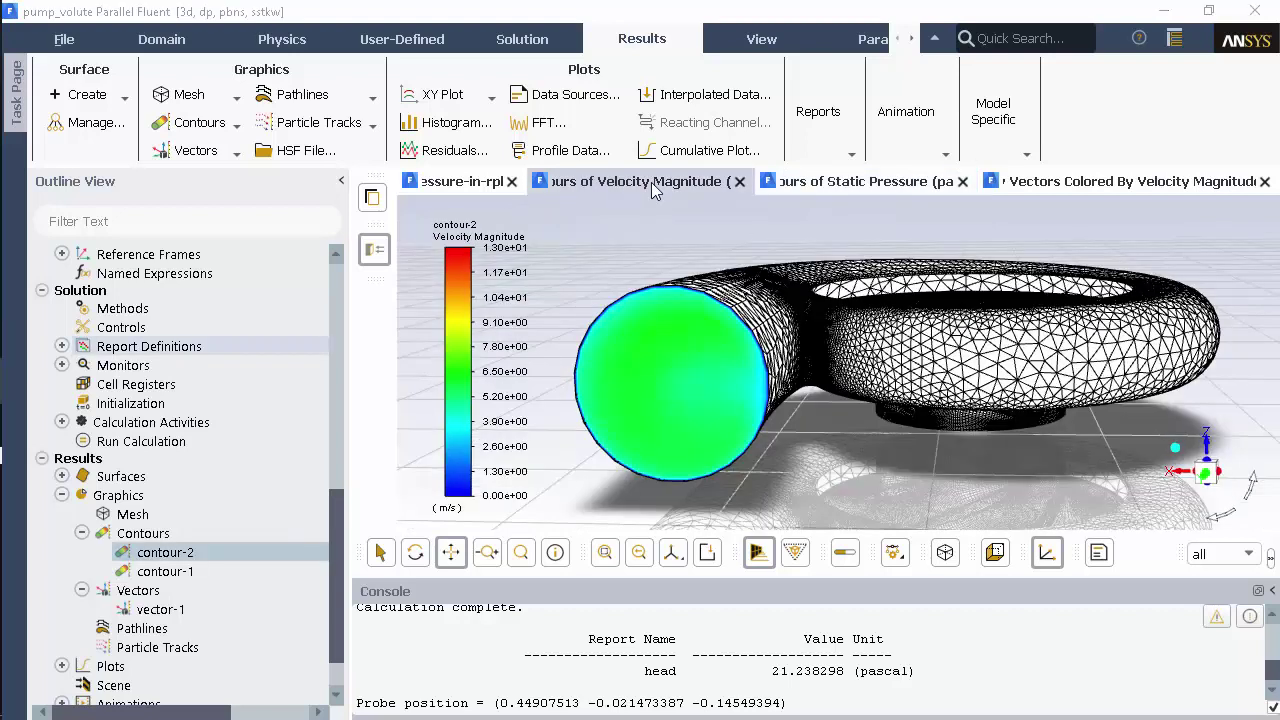